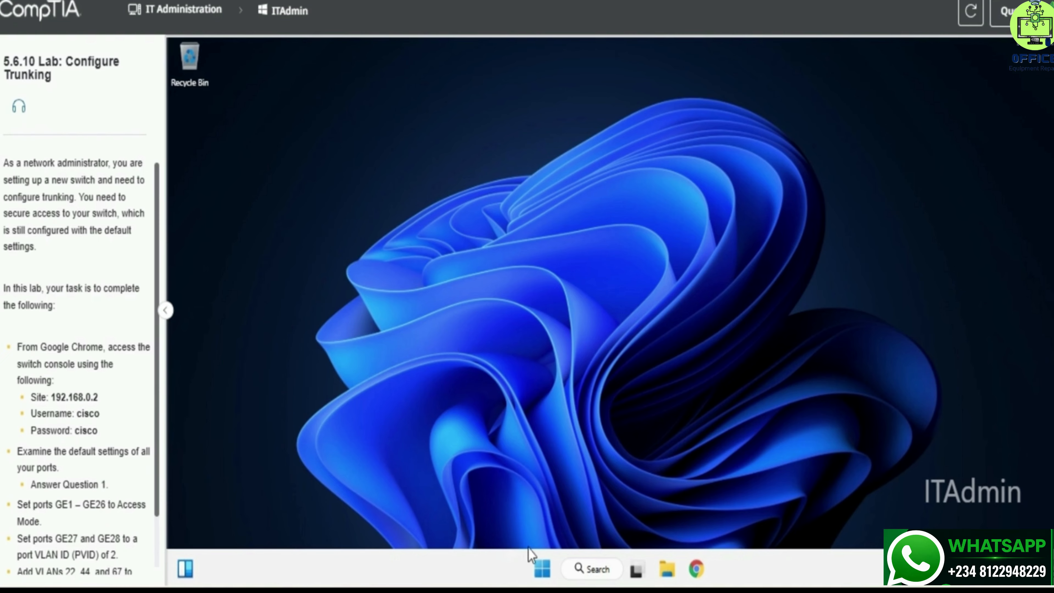
Launch Chrome and load the switch login page at 192.168.0.2.
click(696, 567)
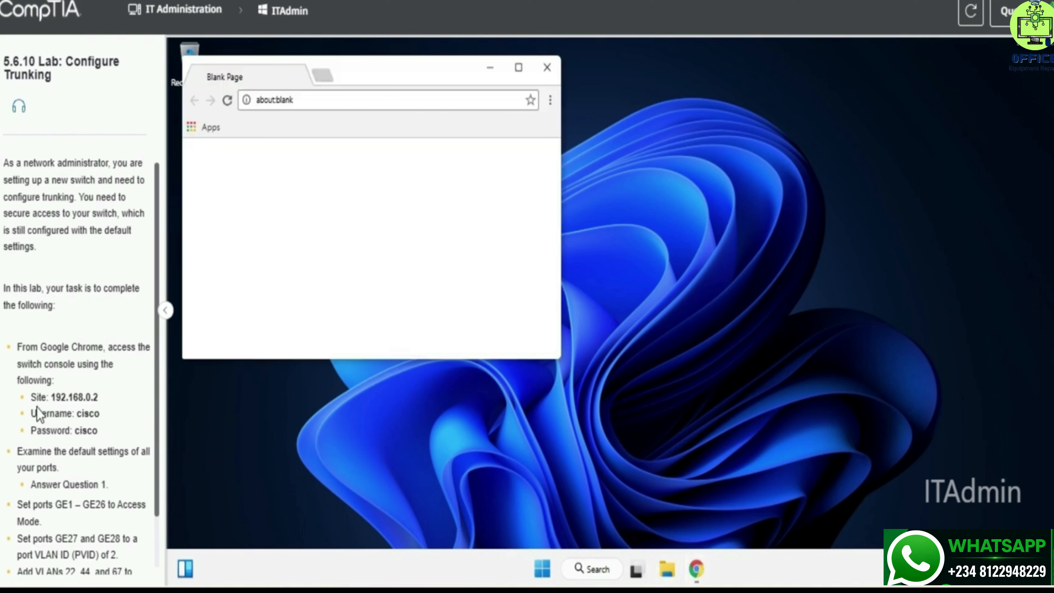
drag(51, 395, 115, 398)
key(ctrl+c)
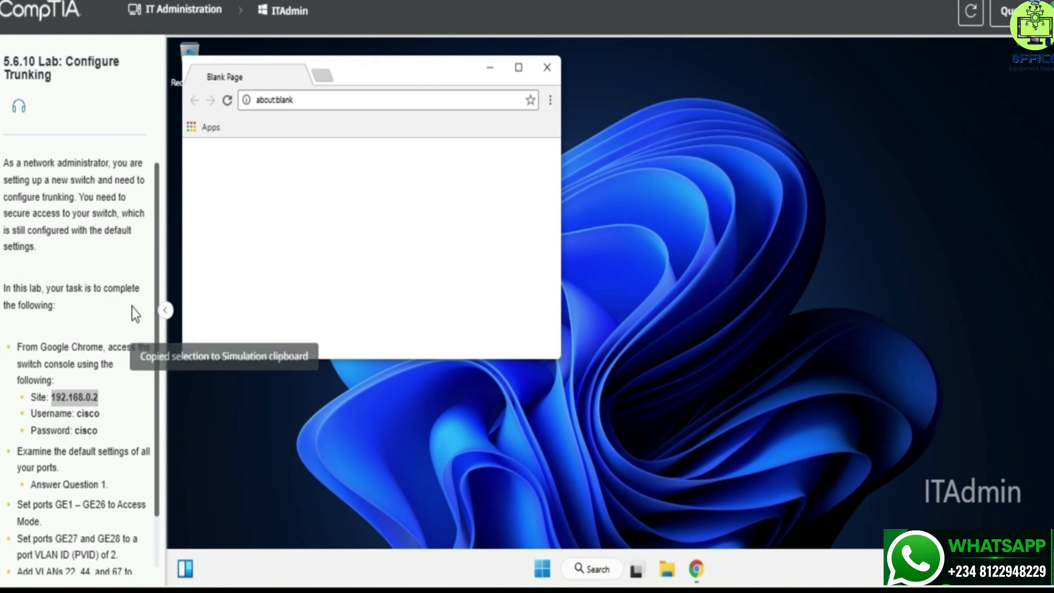
click(303, 100)
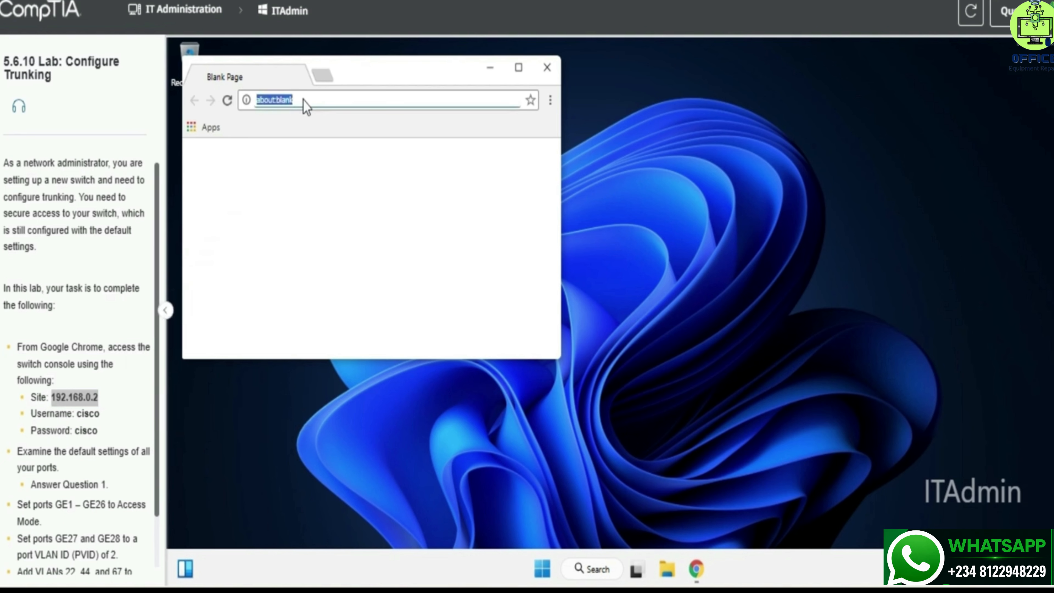
text(192)
text(.168.0.2)
key(Return)
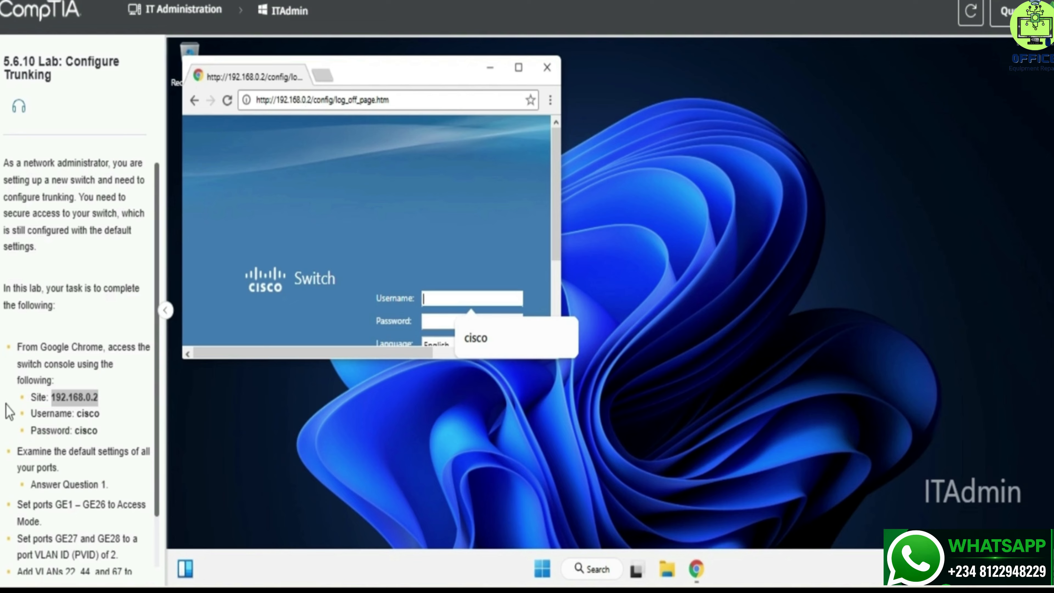
Sign in with the lab's default administrator username and password.
drag(31, 396, 98, 432)
key(ctrl+c)
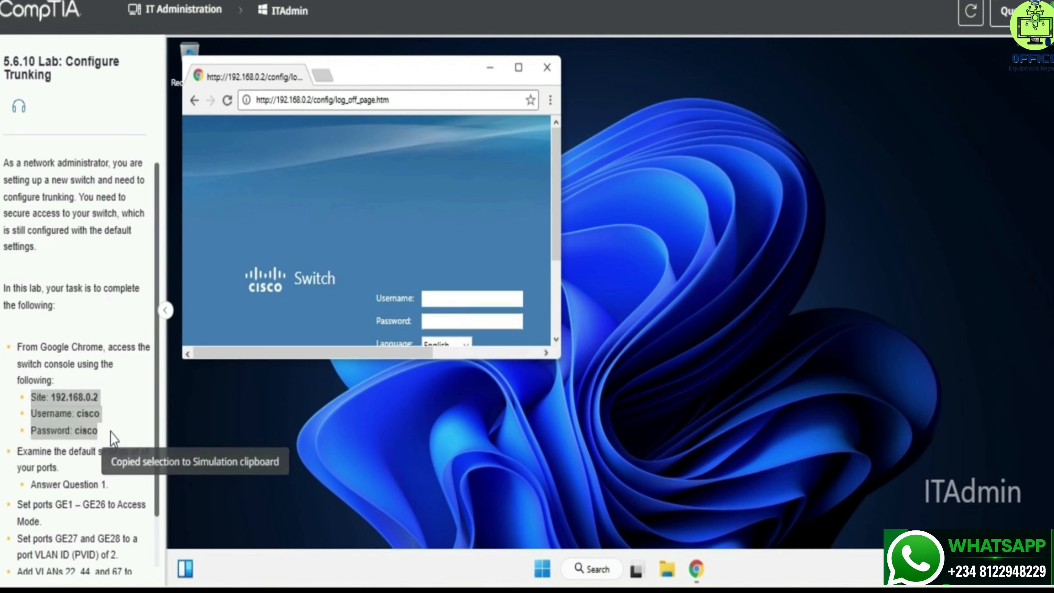
click(454, 298)
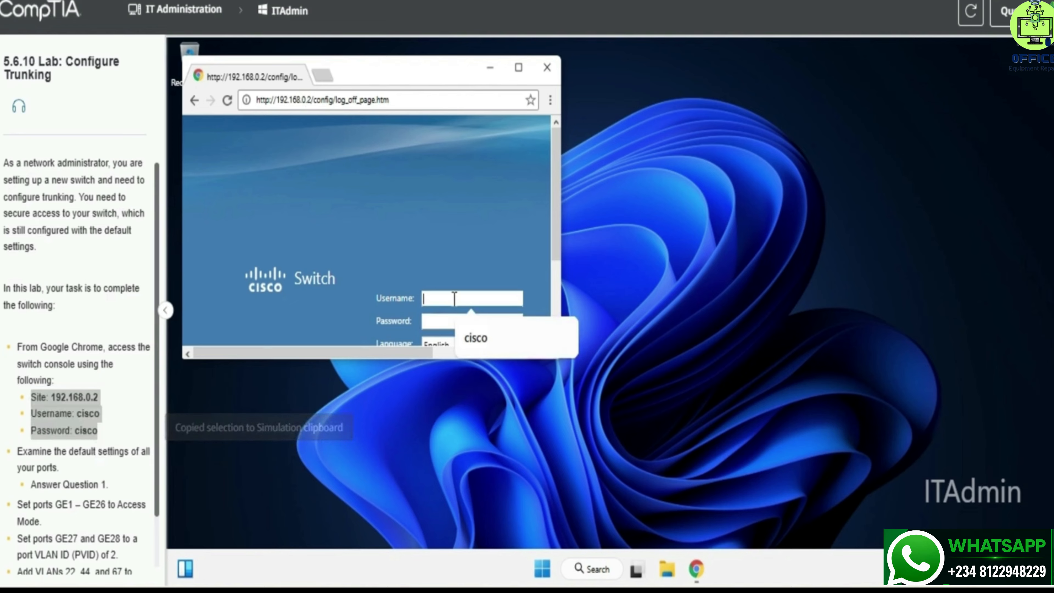
text(cisco)
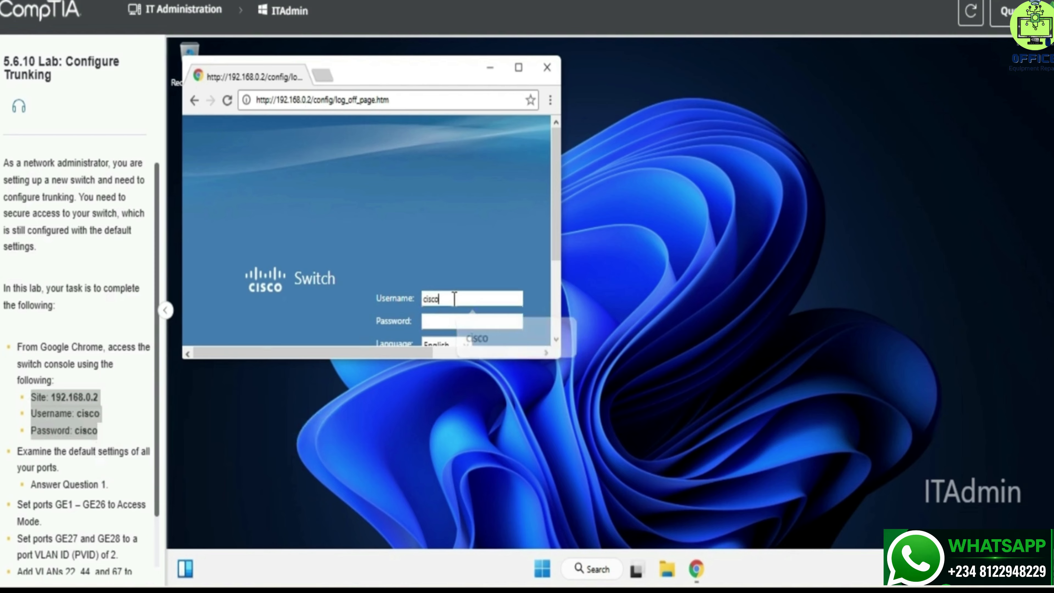
key(Tab)
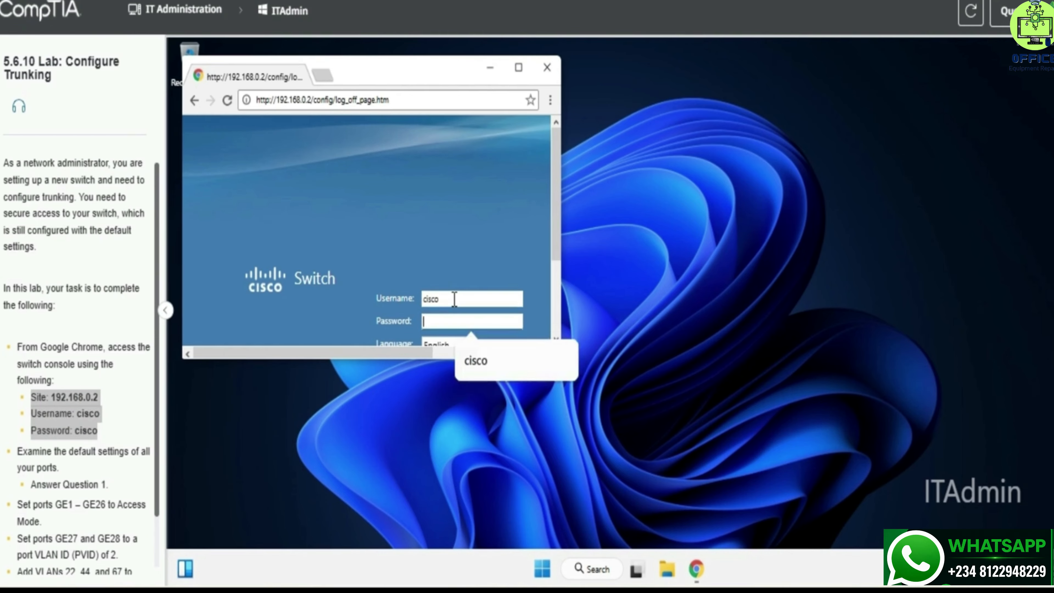
text(cisco)
key(Return)
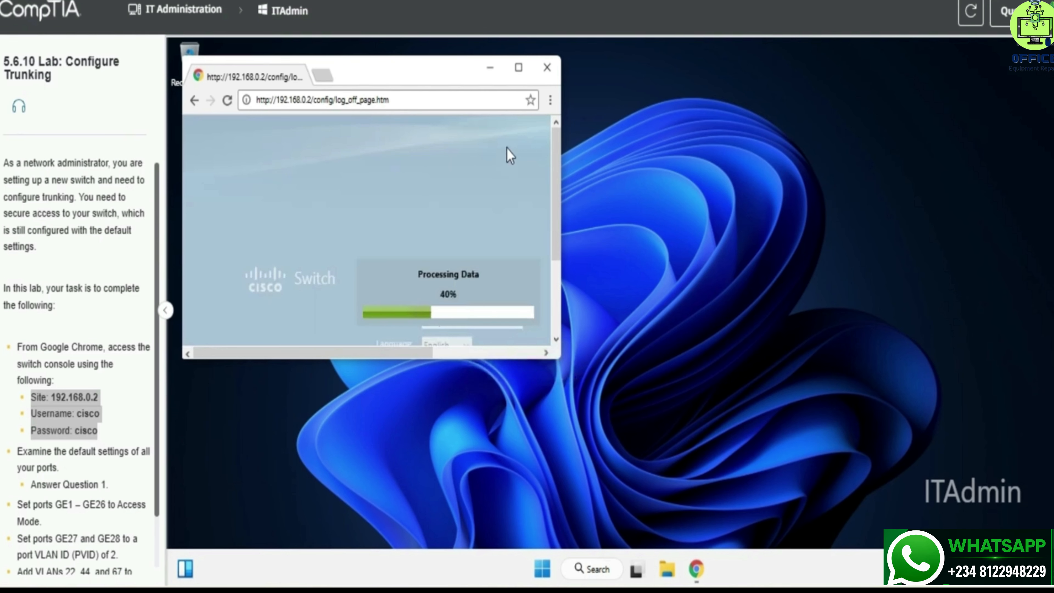
Maximize the browser window and clear the stray menu and instruction selections.
click(525, 66)
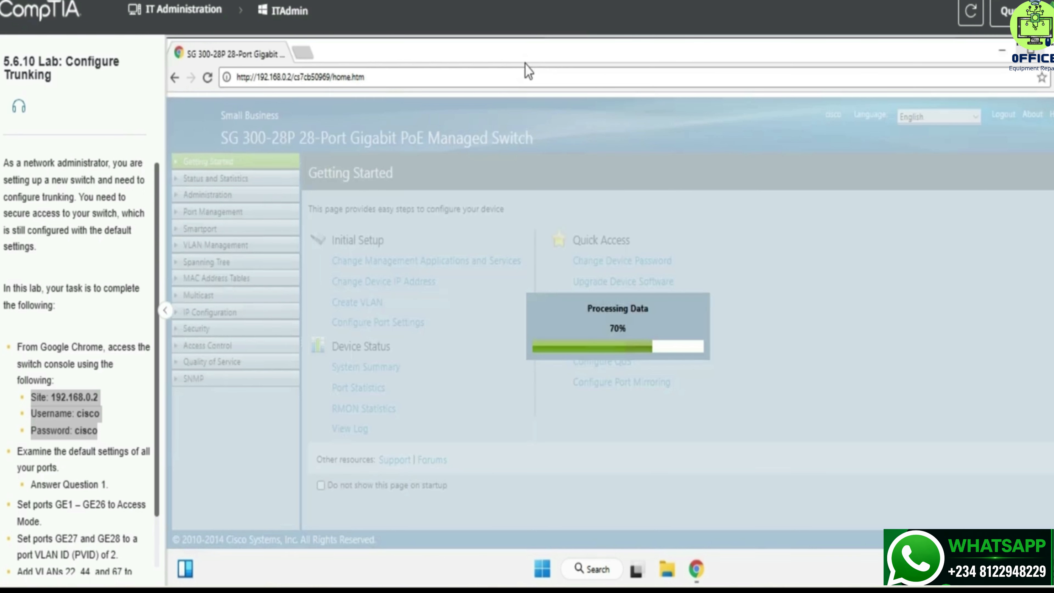
right_click(462, 294)
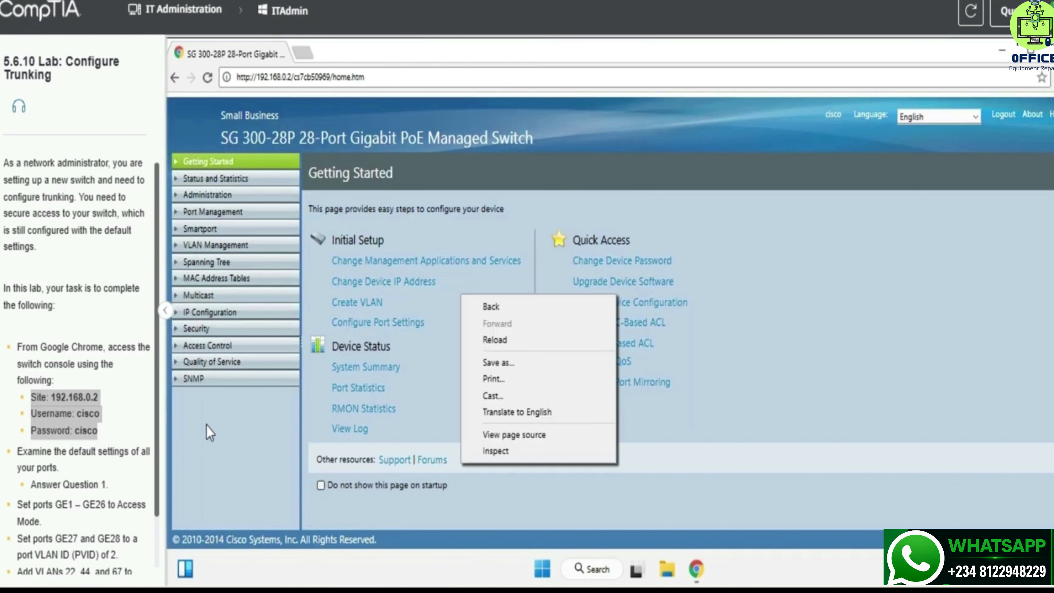
click(202, 433)
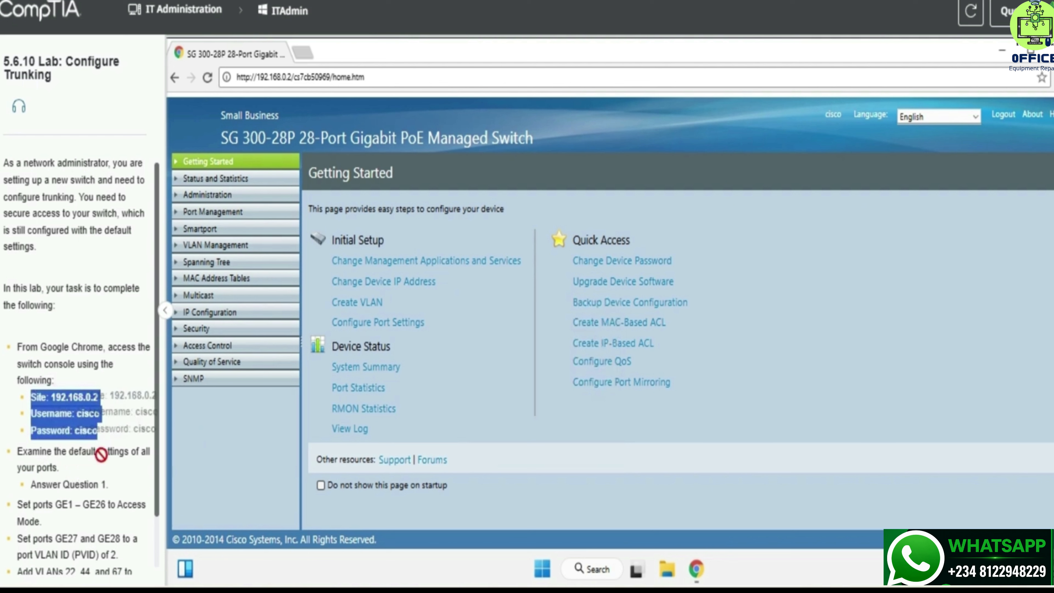
click(111, 459)
drag(69, 451, 133, 453)
key(ctrl+c)
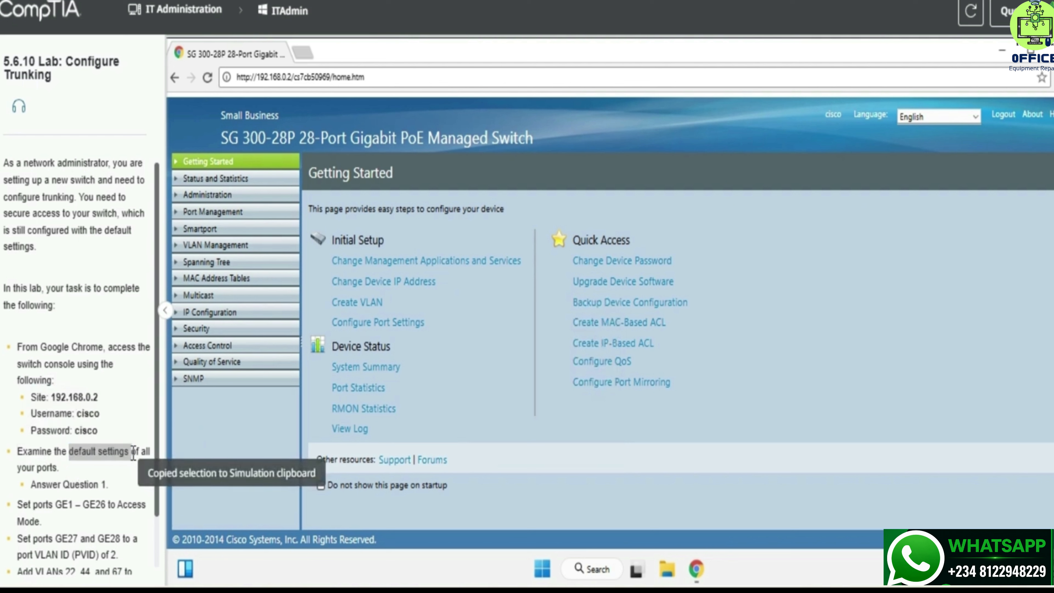
click(130, 451)
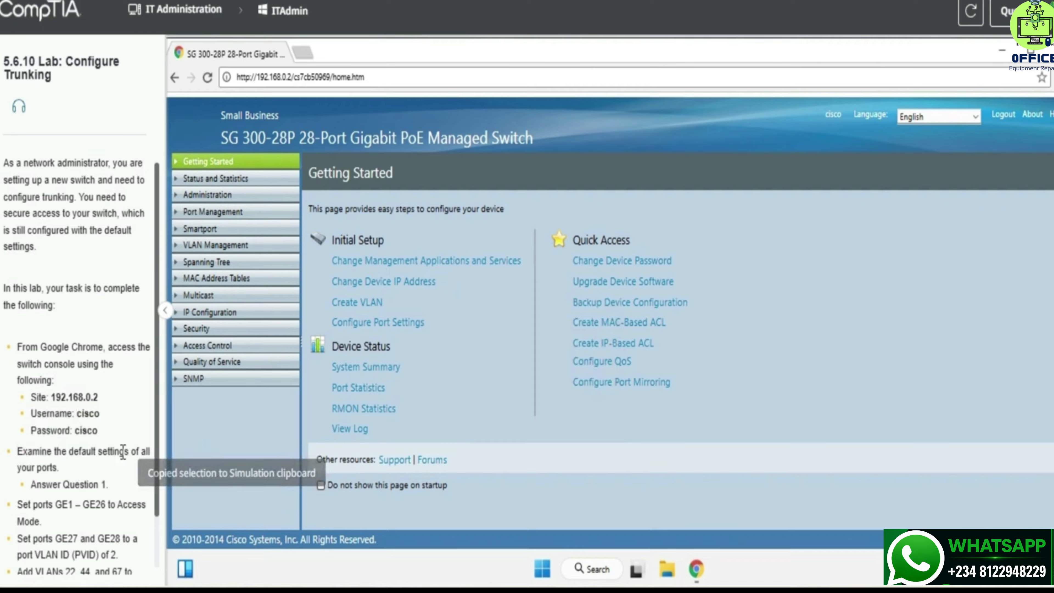
Open VLAN Management > Interface Settings to see each port's VLAN mode.
click(190, 243)
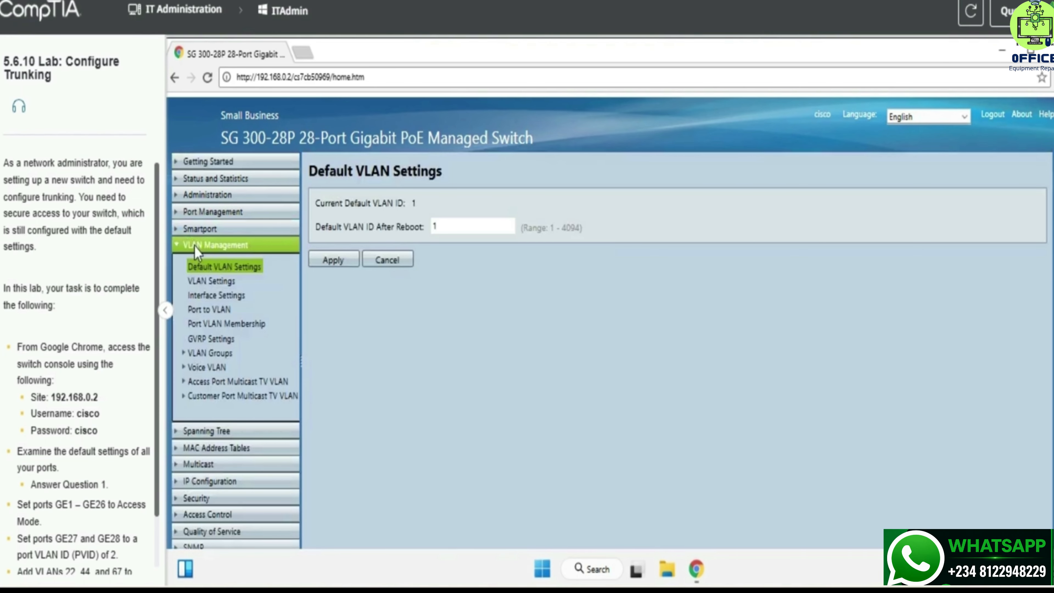
click(219, 297)
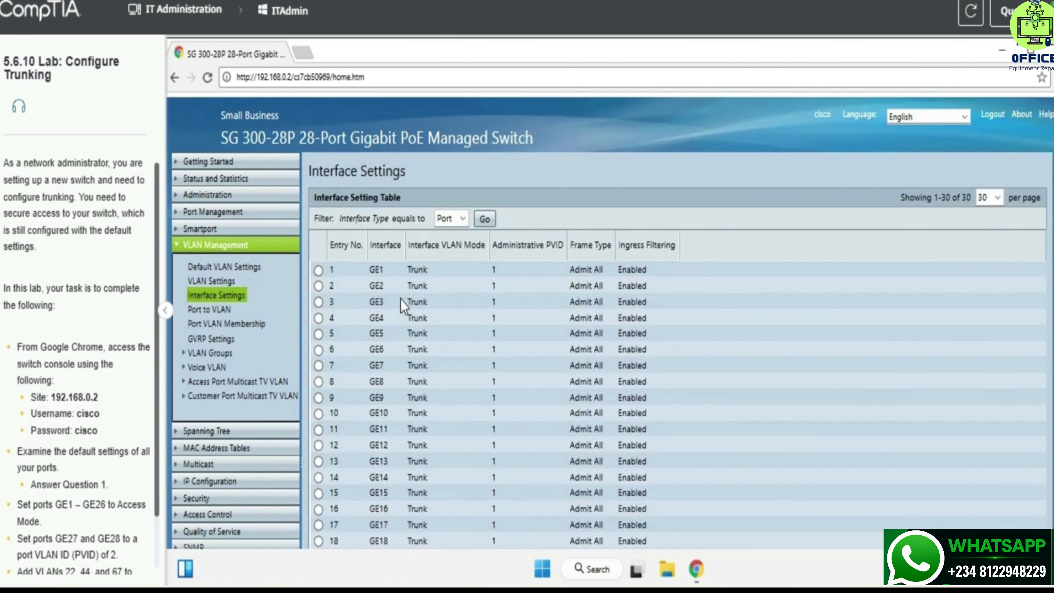
scroll(405, 306, down, 2)
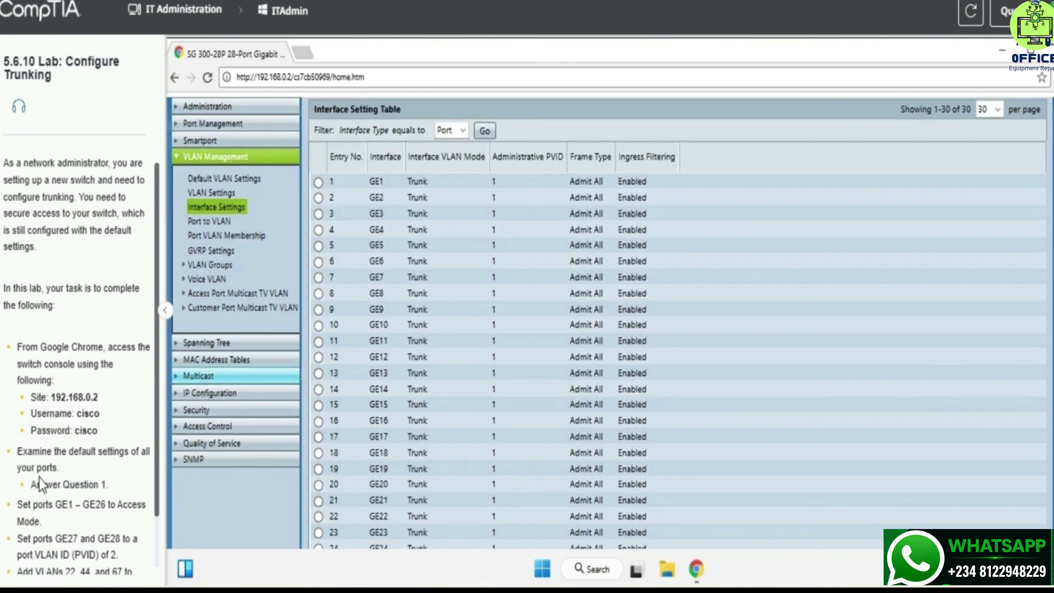
drag(30, 484, 84, 485)
key(ctrl+c)
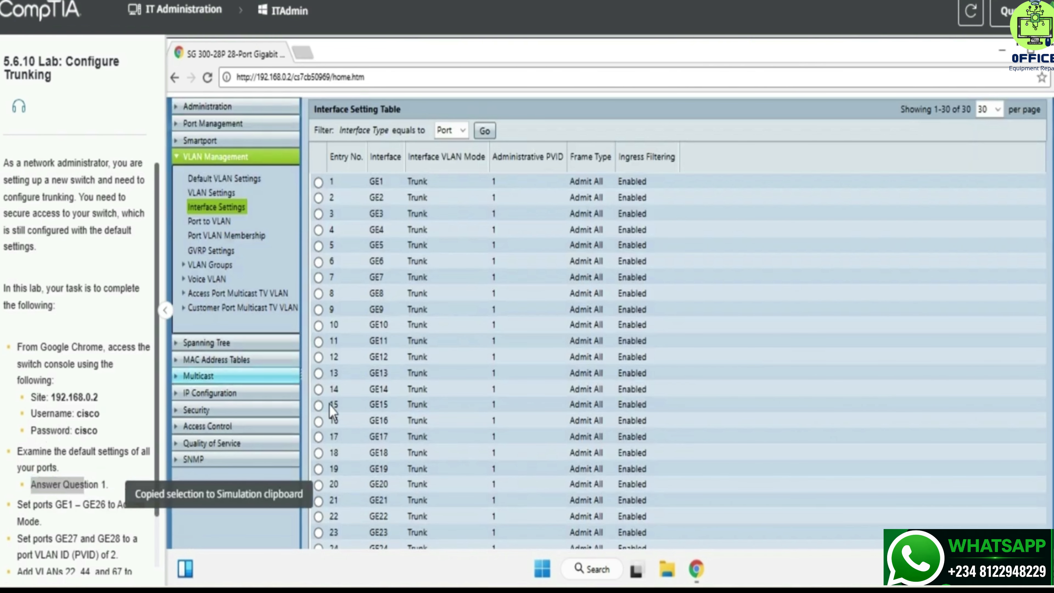
Choose Trunk for Question 1, checking the port table before confirming.
click(83, 484)
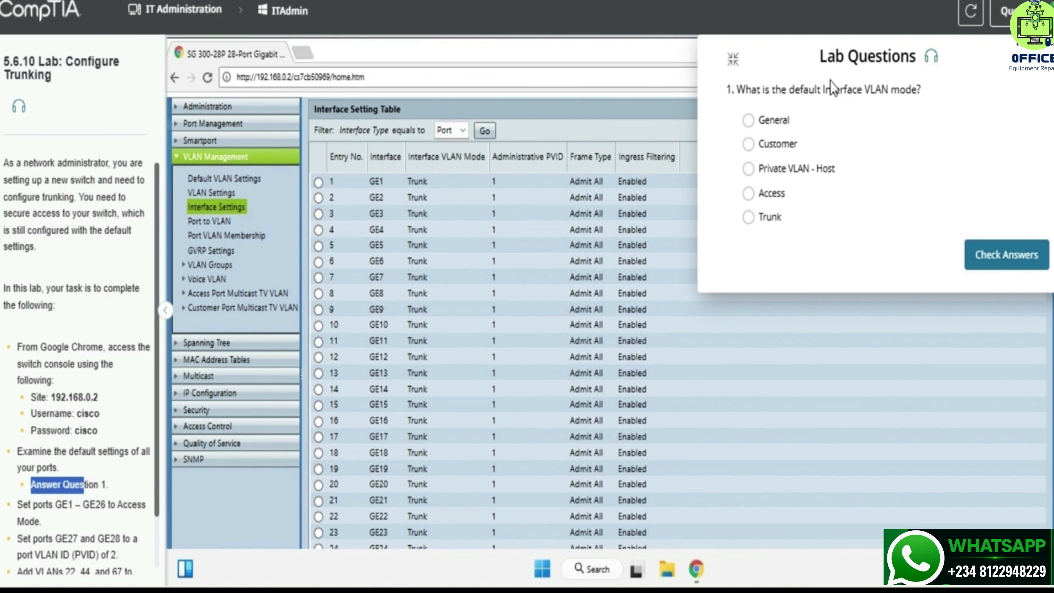
click(824, 92)
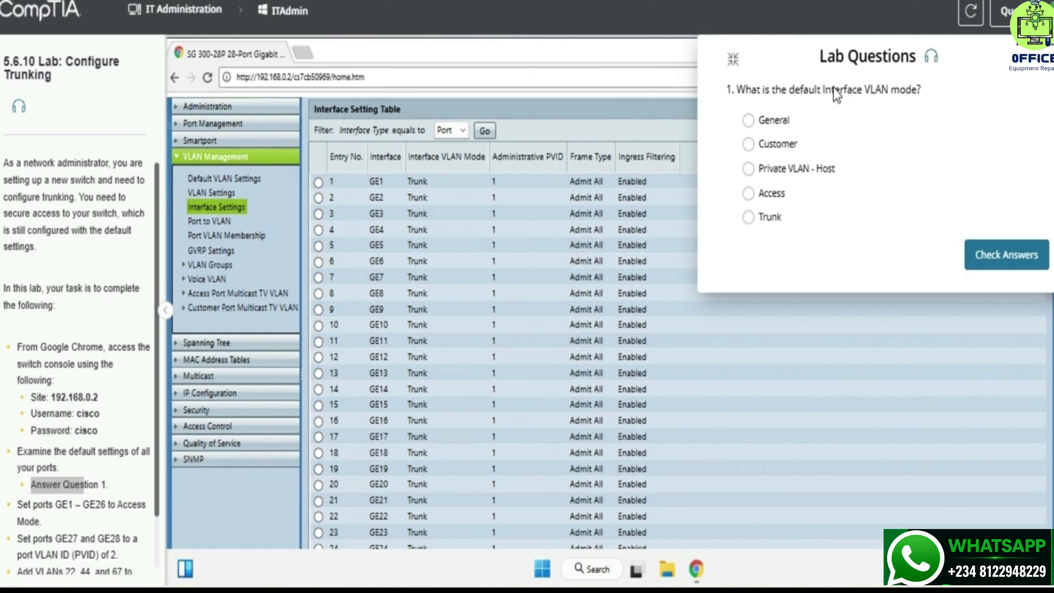
click(36, 461)
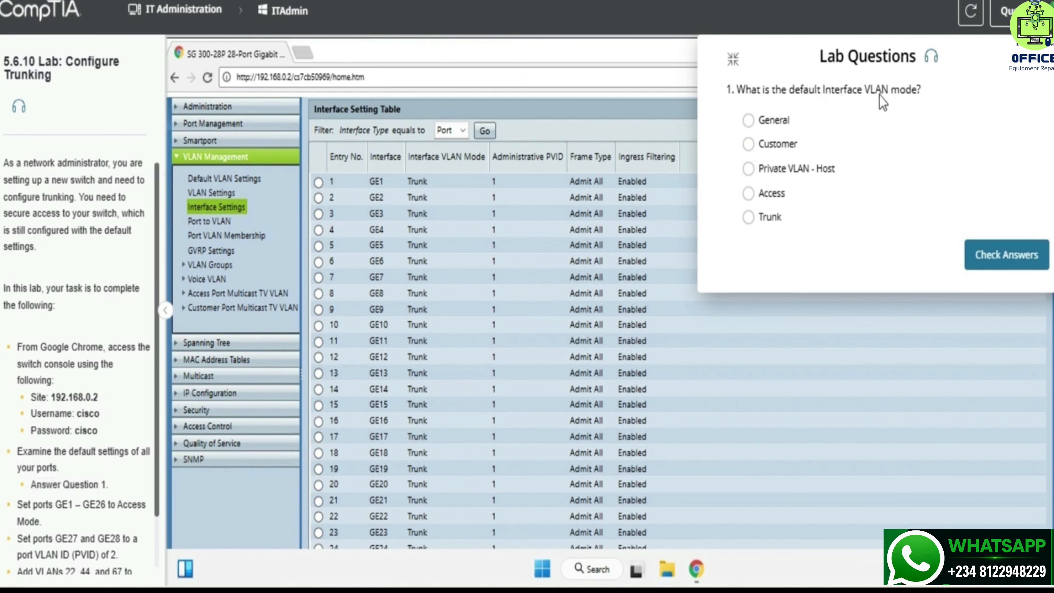
click(1028, 65)
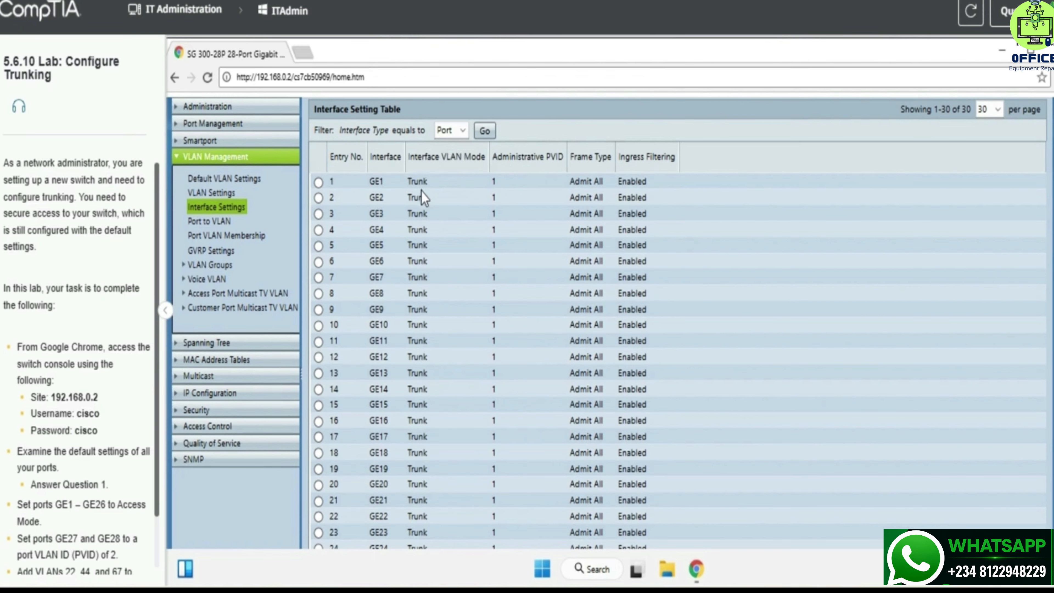
scroll(446, 223, down, 3)
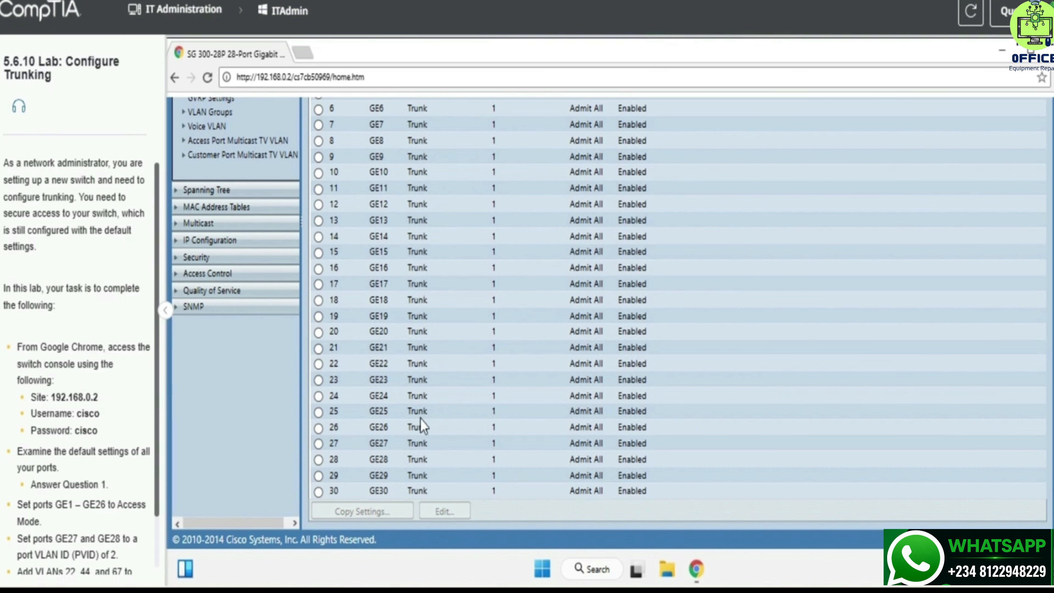
scroll(444, 332, up, 4)
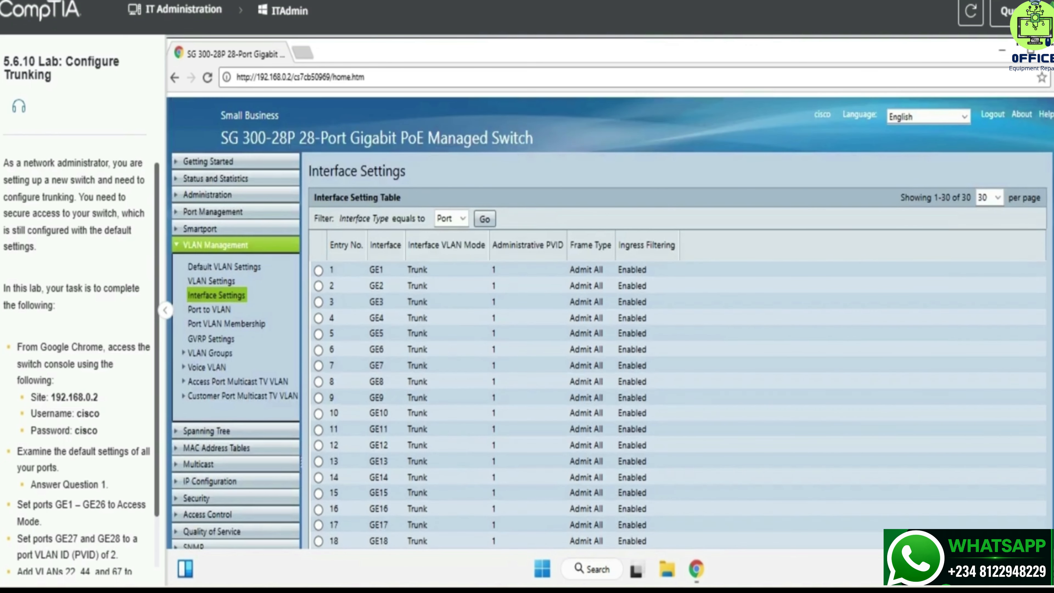
click(1006, 12)
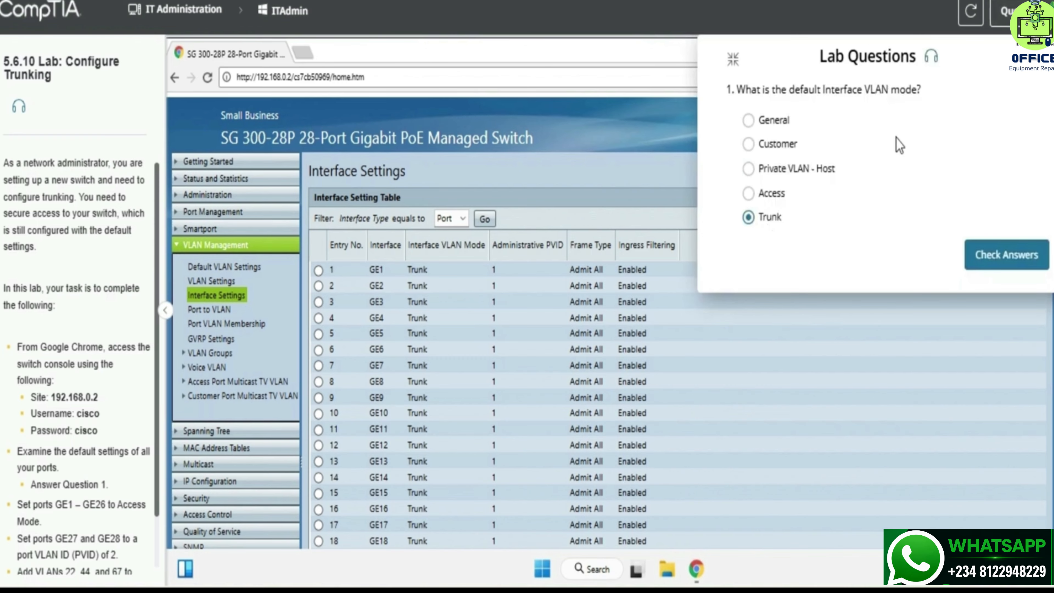
Close the lab questions and copy the GE1–GE26 Access Mode task text.
click(1006, 11)
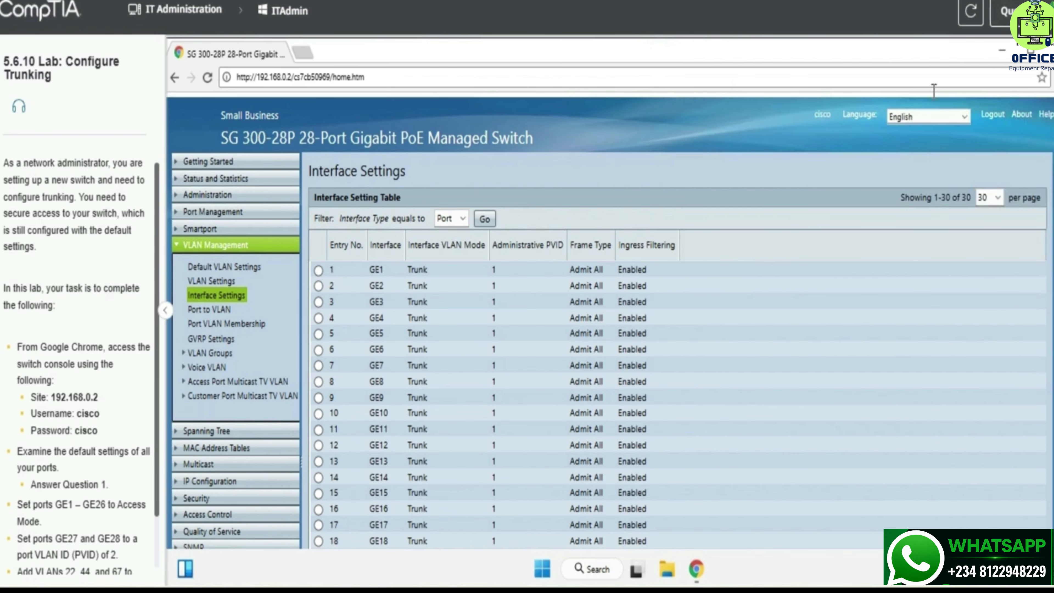
scroll(111, 427, down, 2)
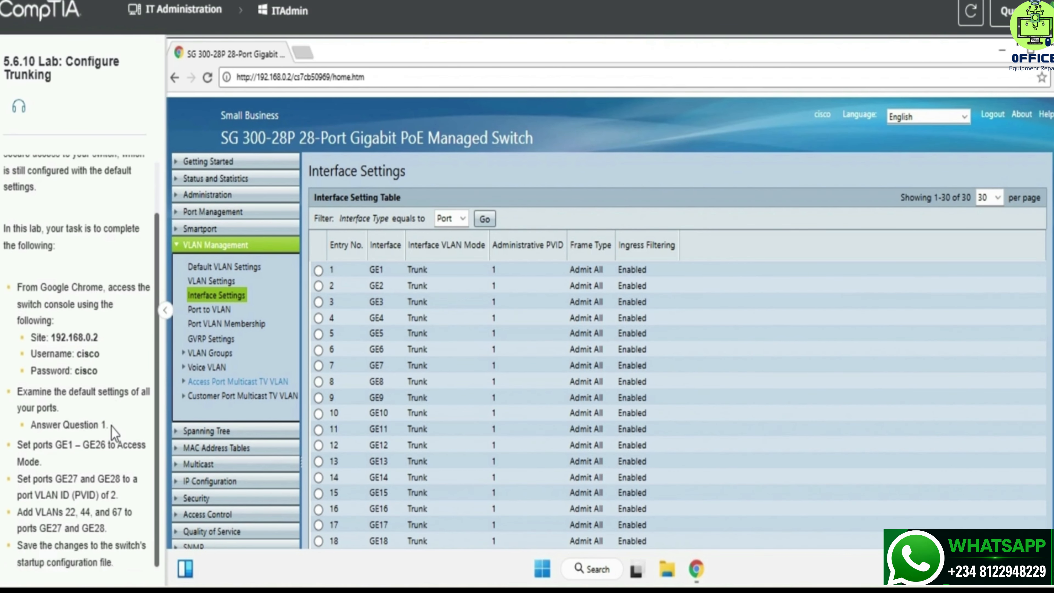
drag(18, 445, 87, 453)
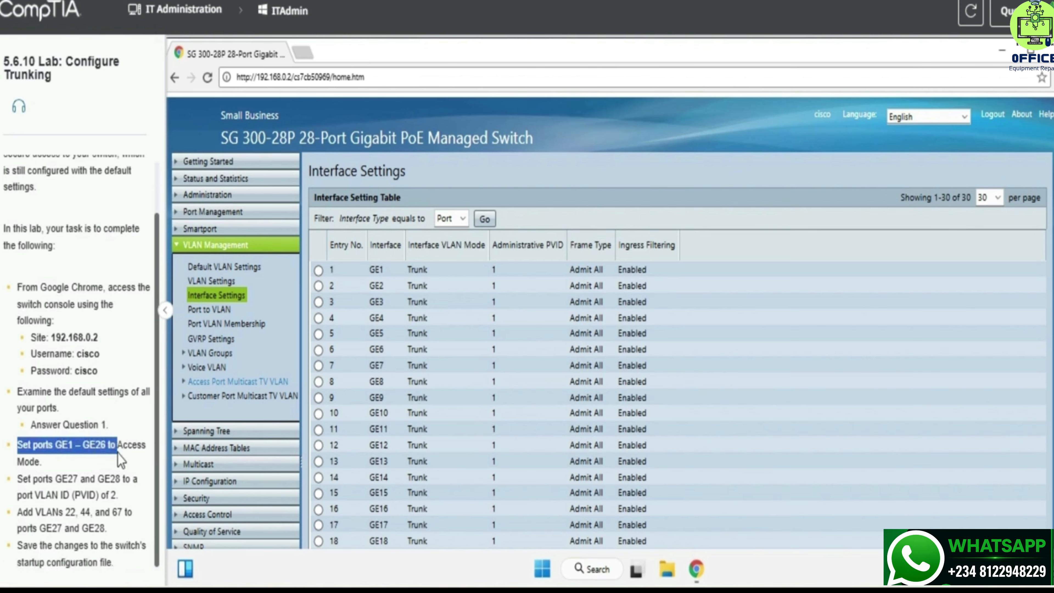
key(ctrl+c)
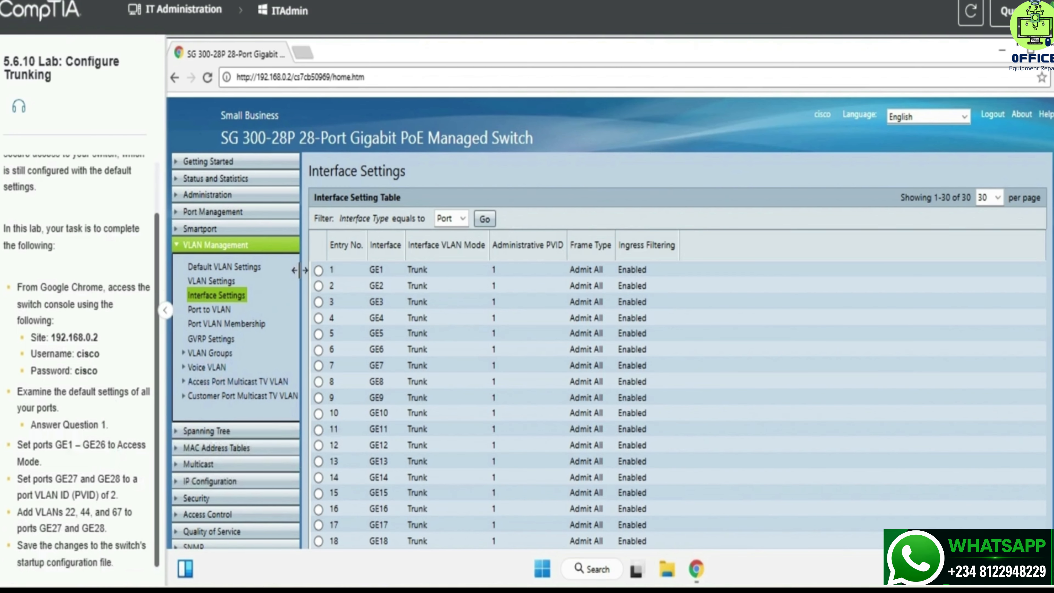
Edit port GE1 to Access interface VLAN mode and apply it.
click(318, 269)
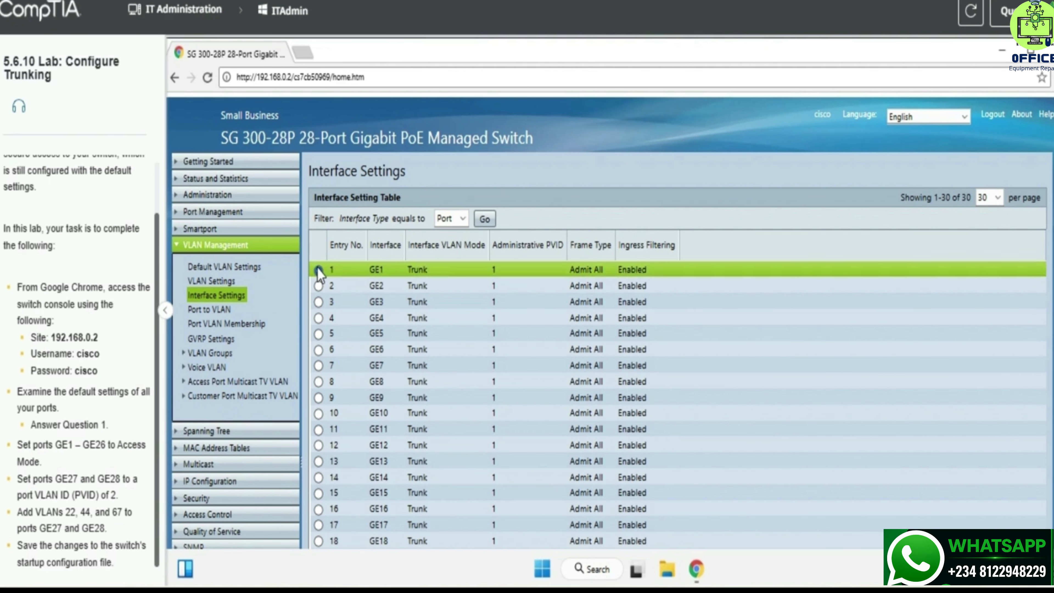
scroll(438, 337, down, 5)
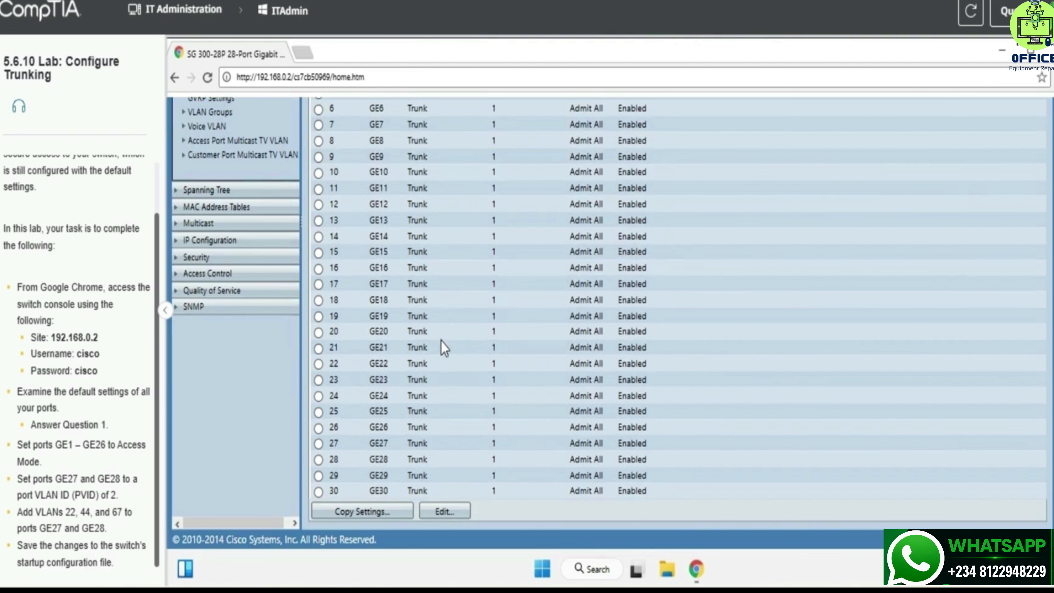
click(456, 512)
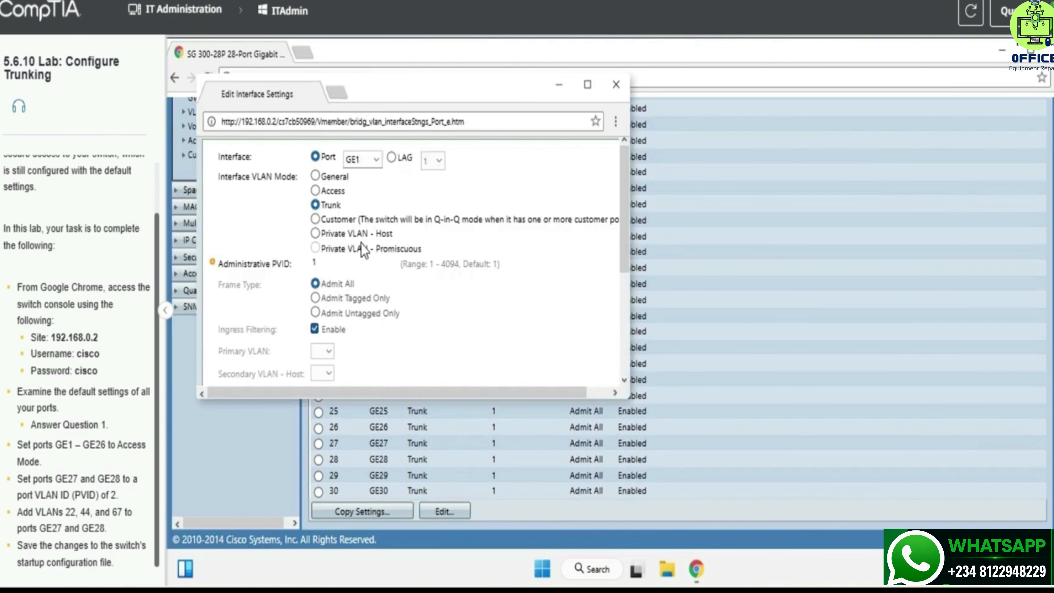
click(315, 191)
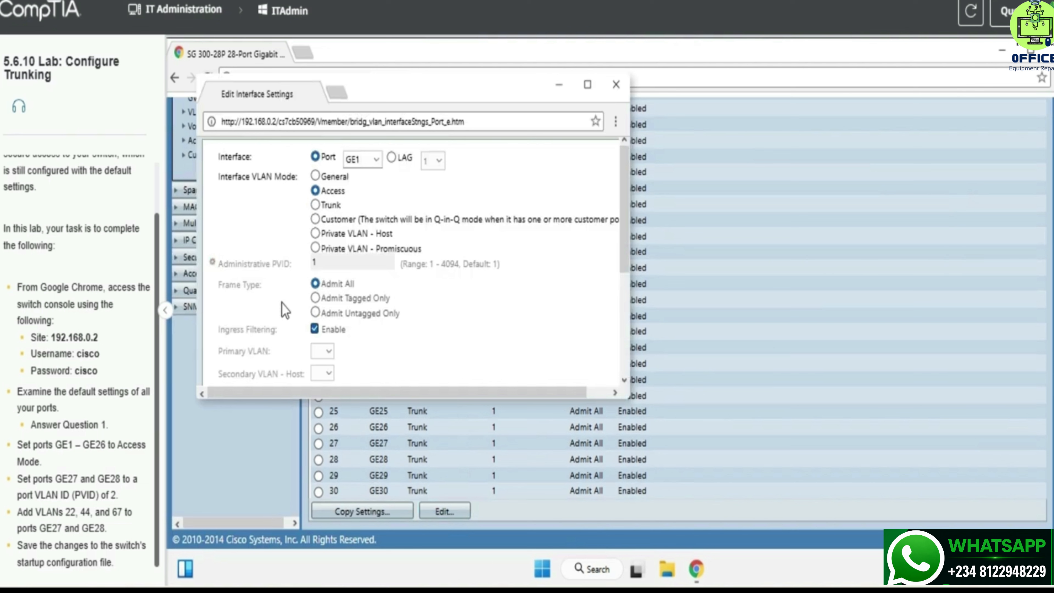
scroll(278, 334, down, 3)
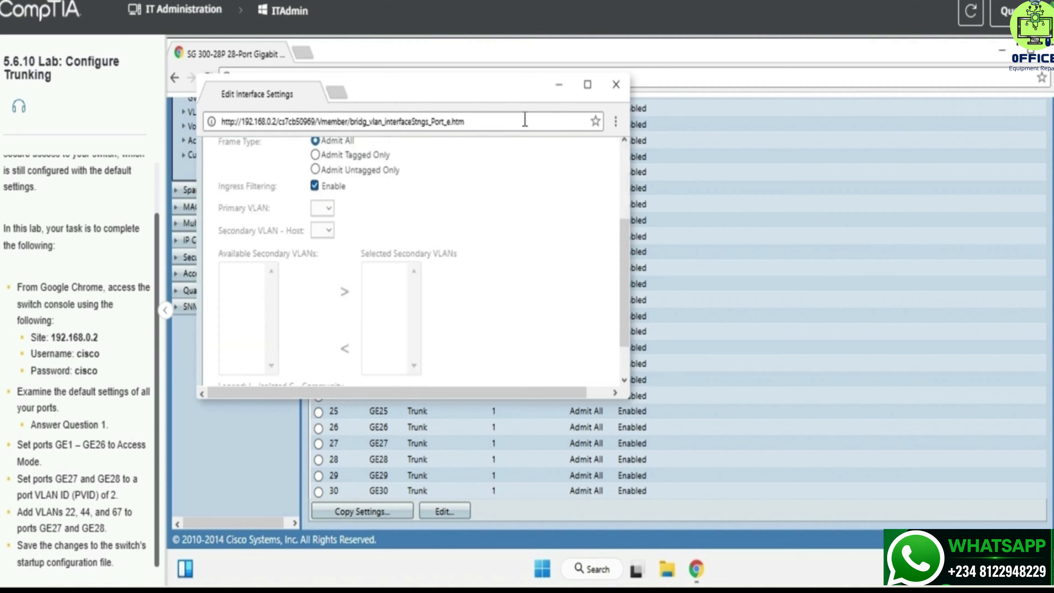
click(587, 85)
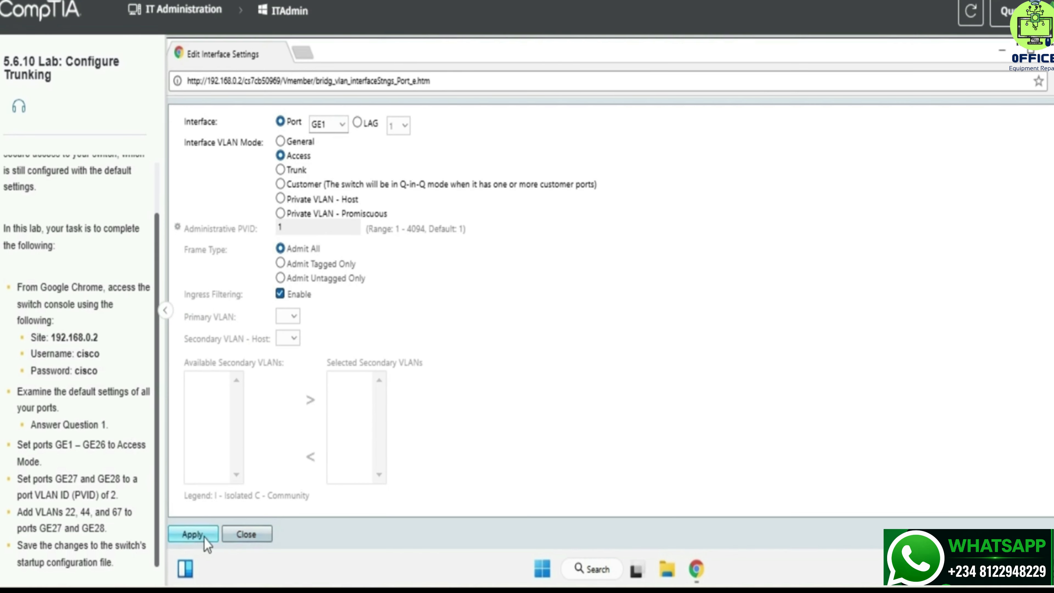
click(193, 534)
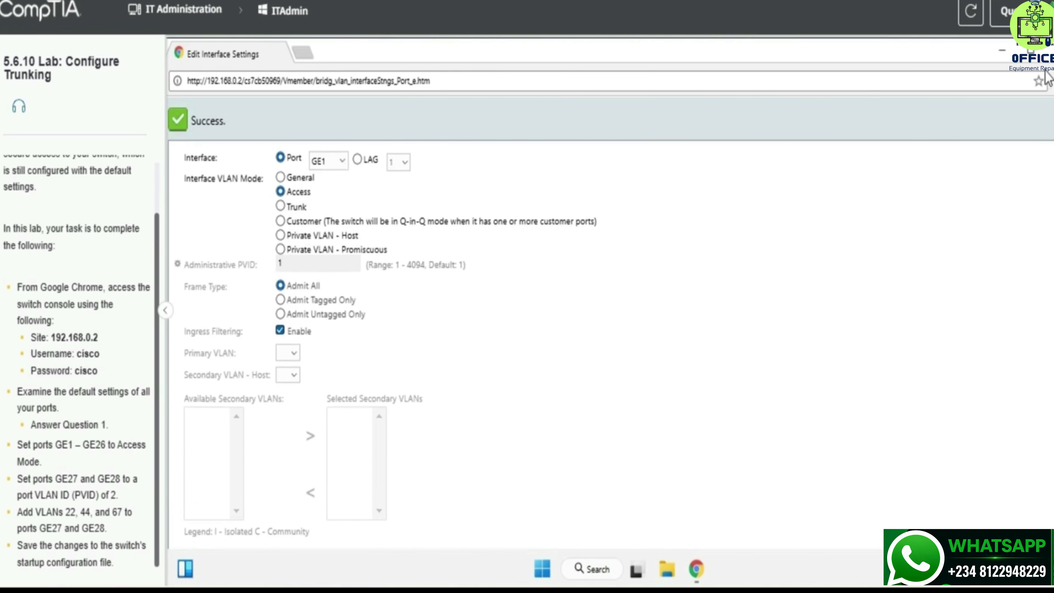
click(1045, 46)
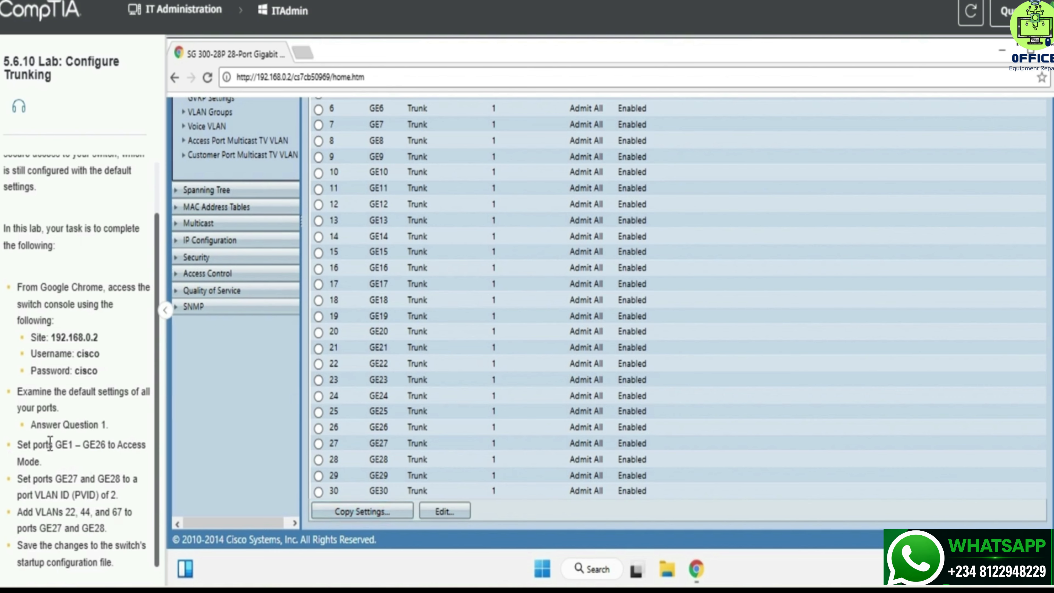
drag(55, 443, 113, 437)
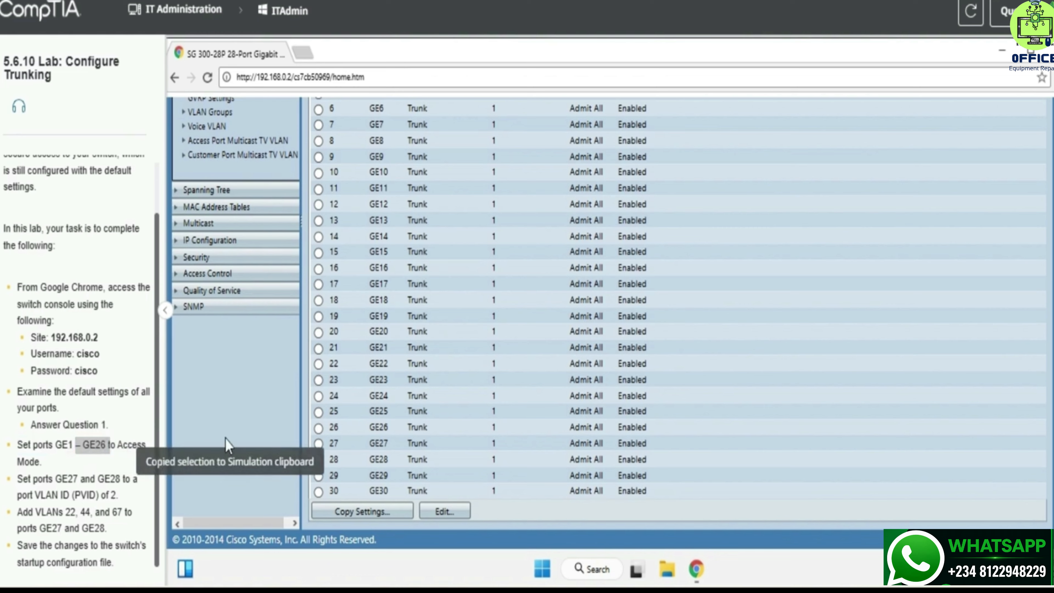
scroll(438, 356, up, 6)
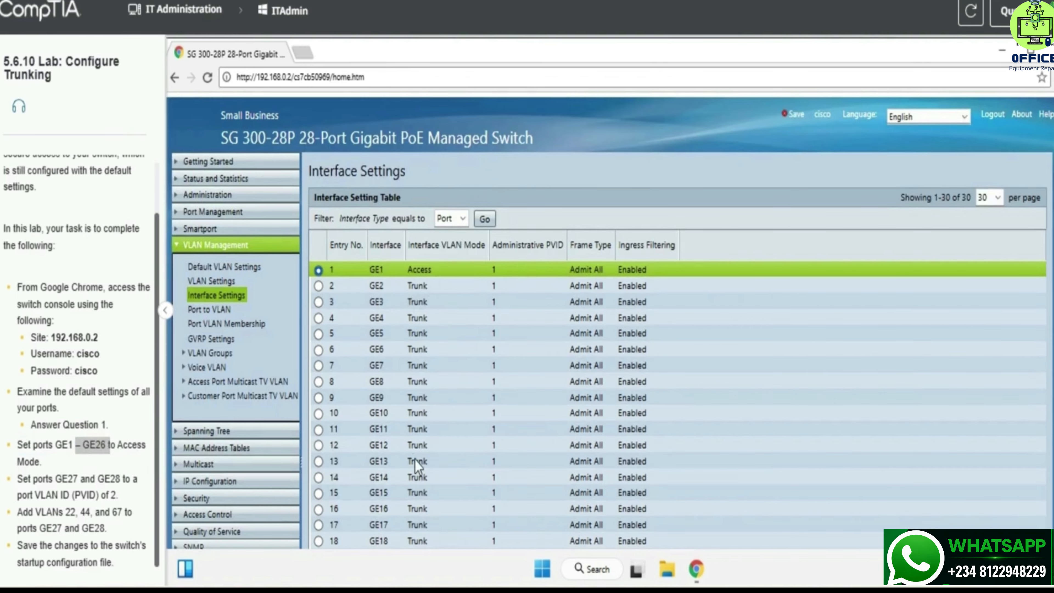
Copy GE1's Access settings to ports 2-26.
scroll(415, 421, down, 5)
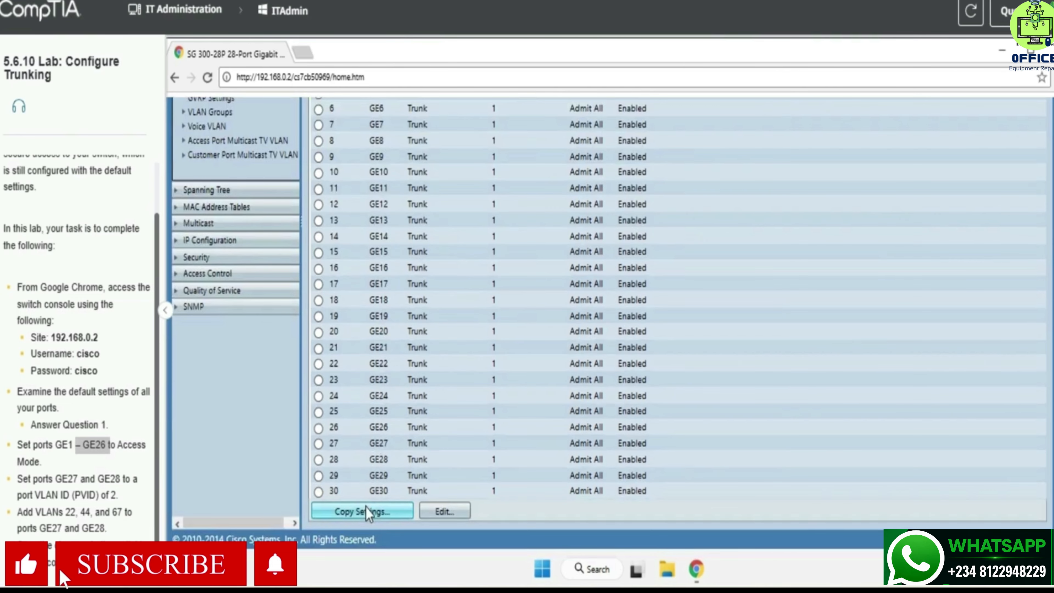
click(365, 507)
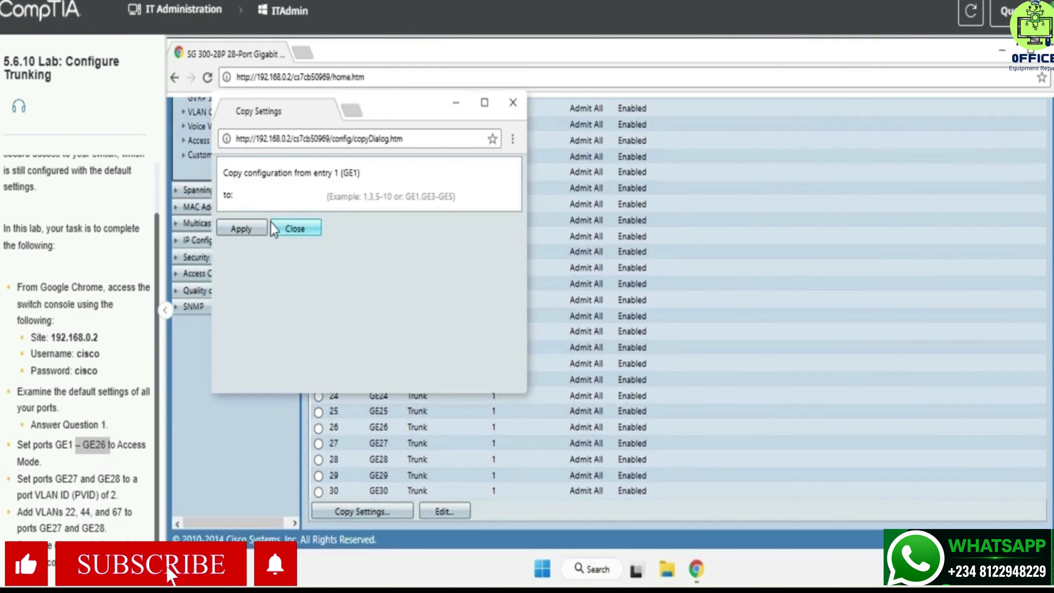
click(274, 198)
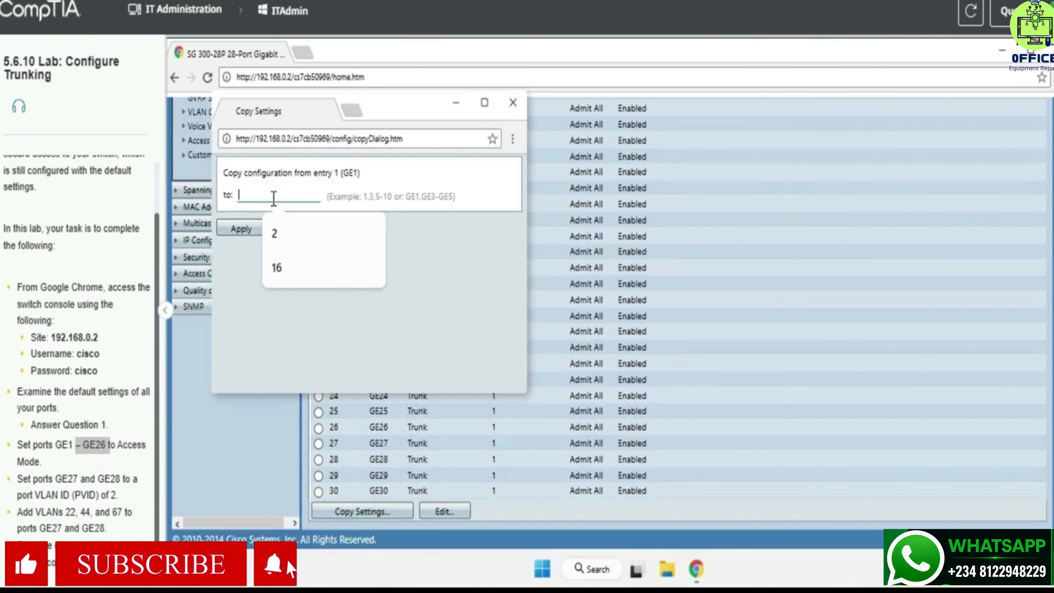
text(2)
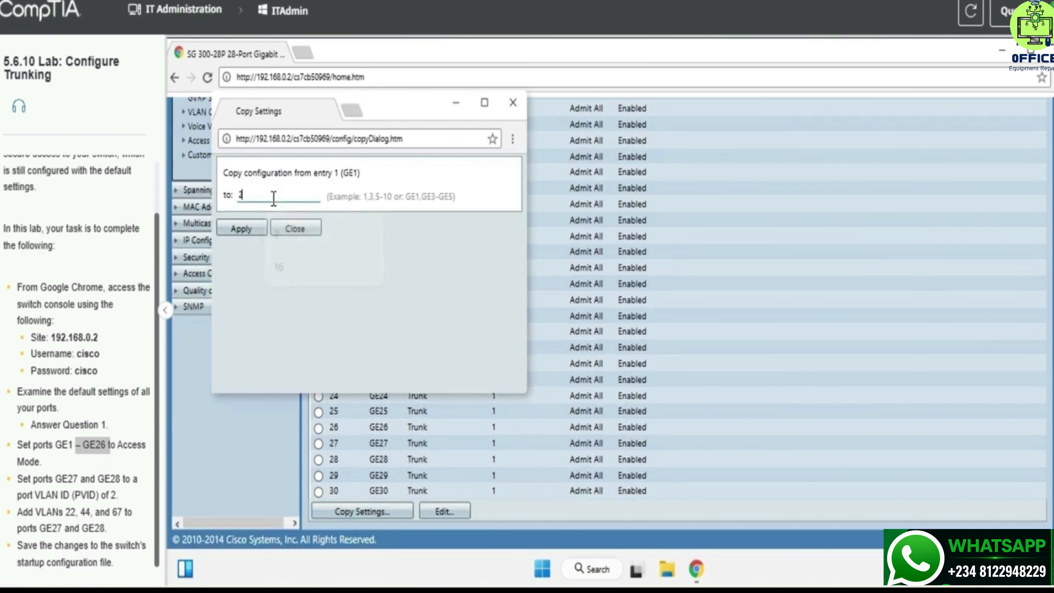
text(-26)
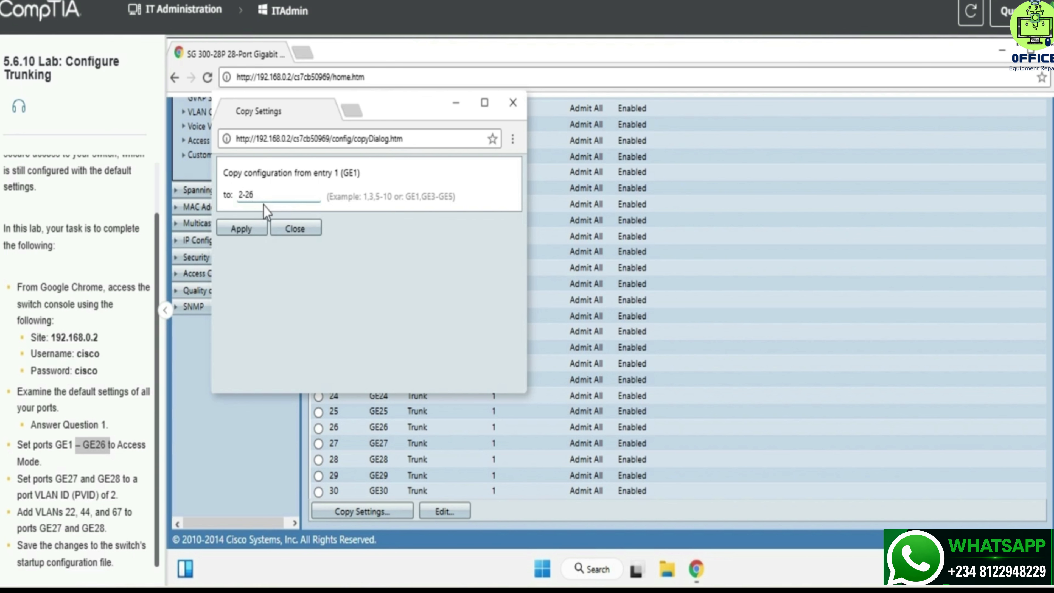
click(261, 229)
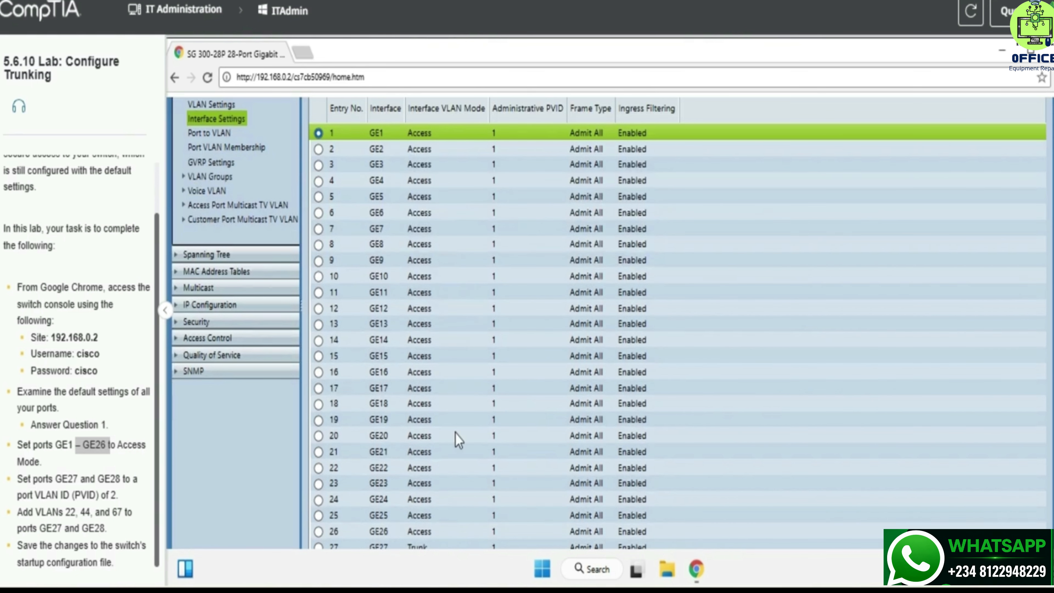
Edit trunk port GE27 to use administrative PVID 2 and apply it.
scroll(408, 511, down, 3)
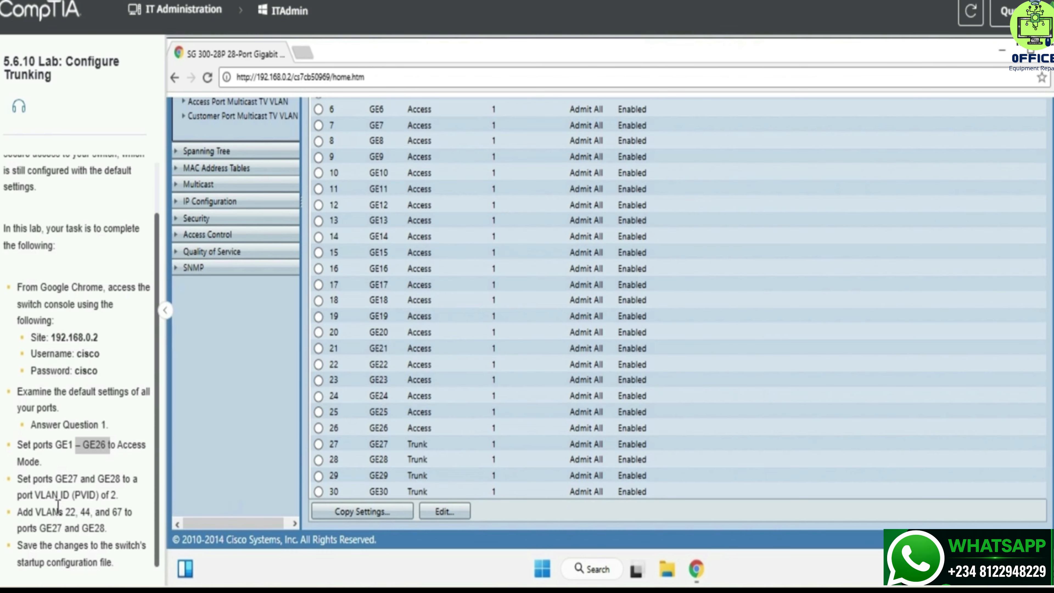
drag(53, 480, 117, 498)
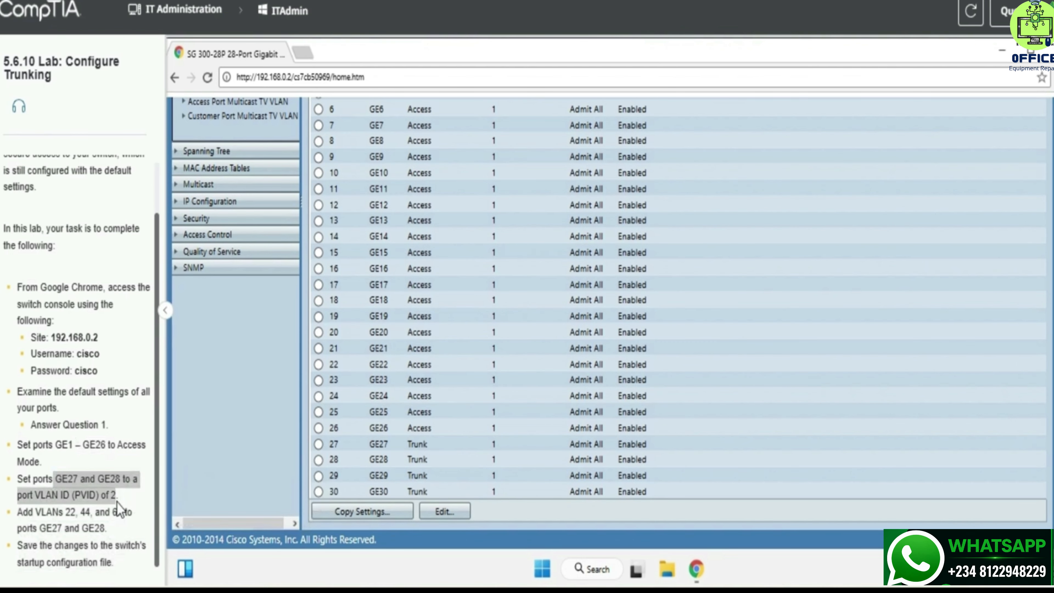
click(137, 502)
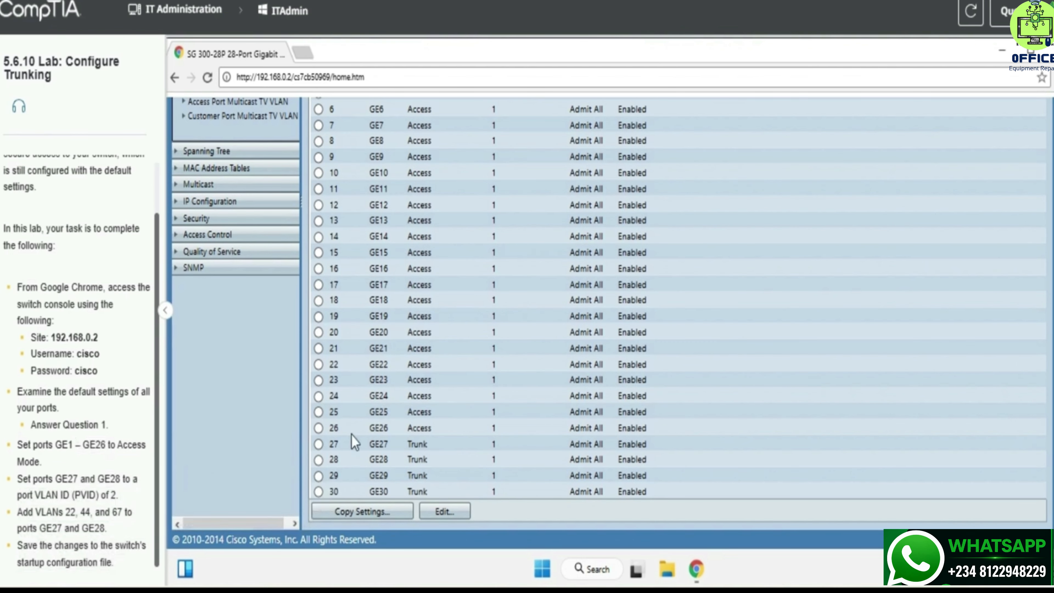
click(383, 443)
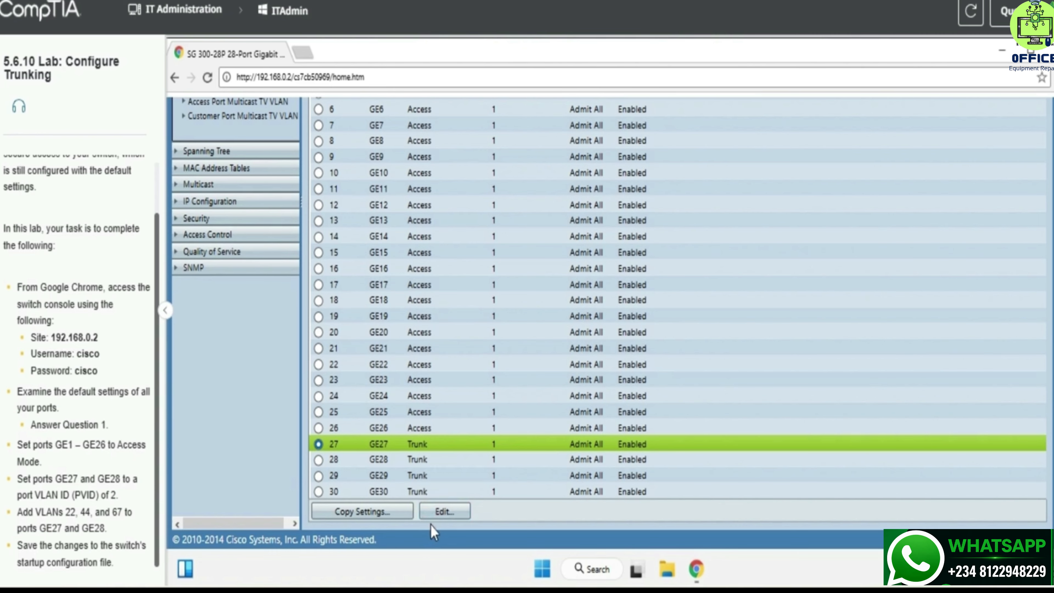
click(437, 516)
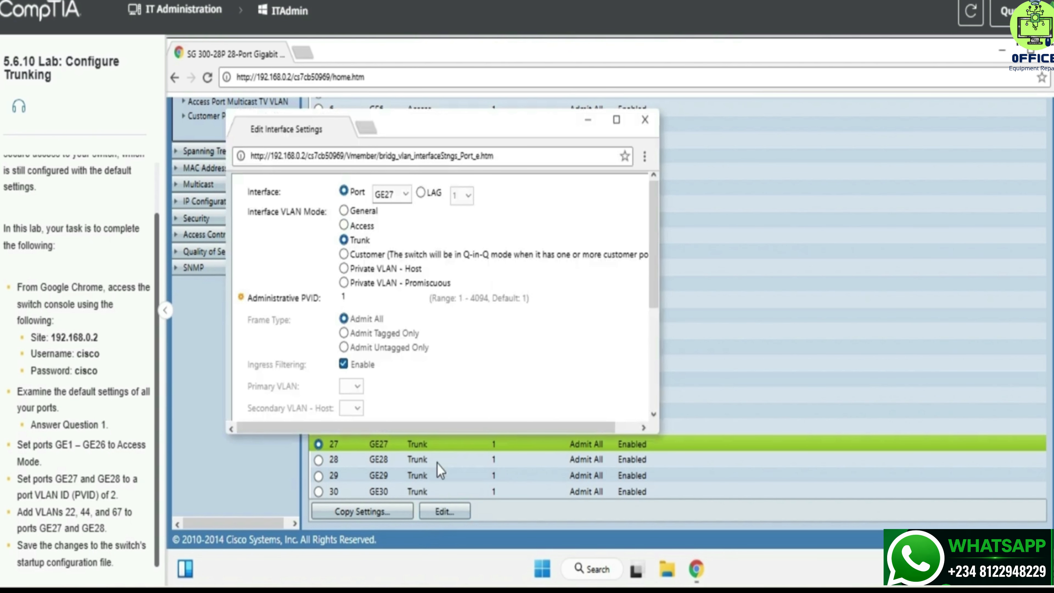
double_click(384, 303)
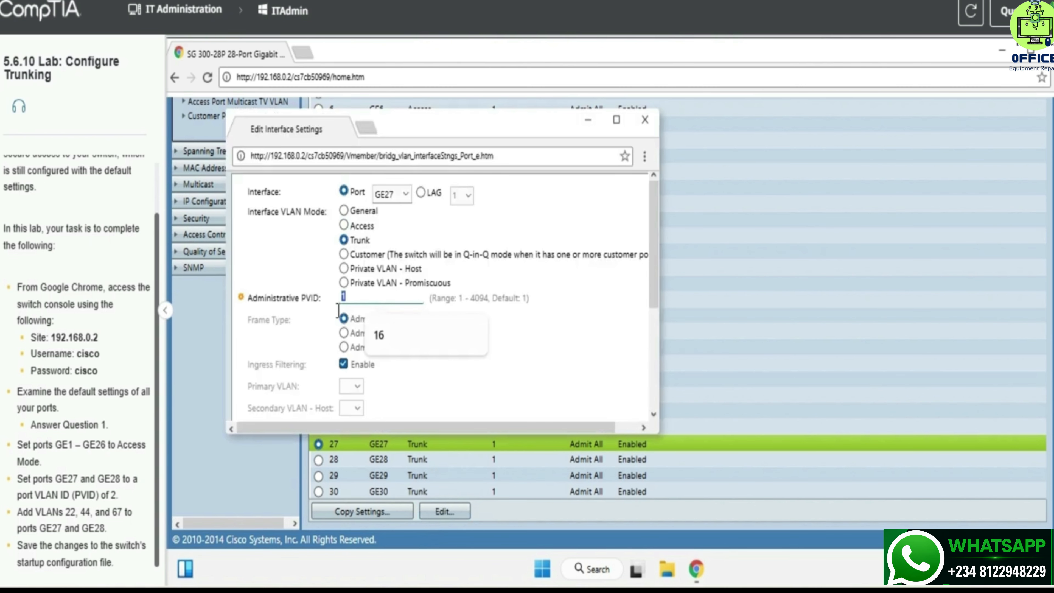
text(2)
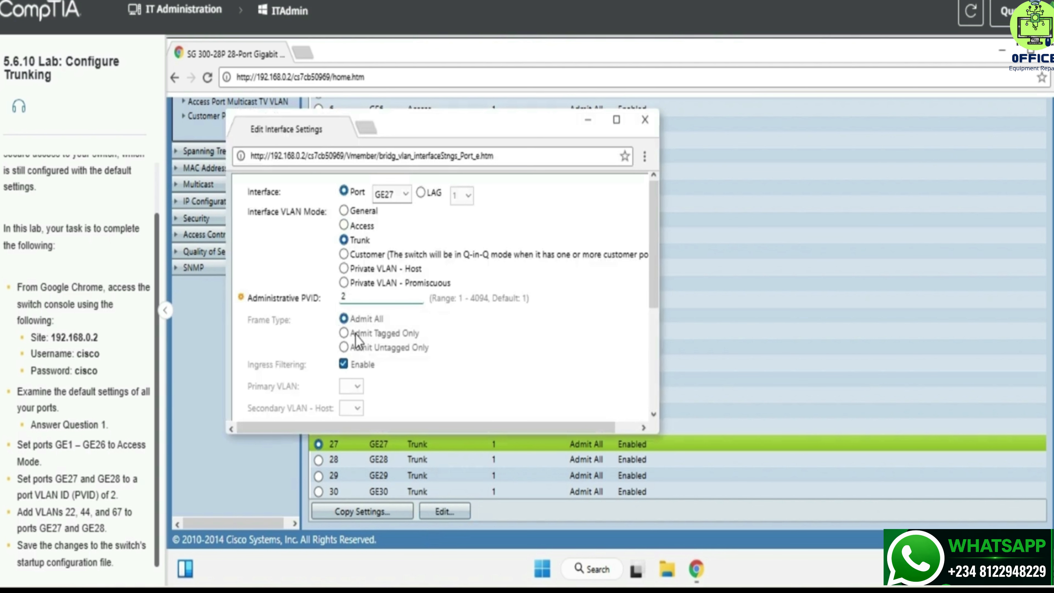
scroll(574, 261, down, 1)
scroll(573, 264, down, 3)
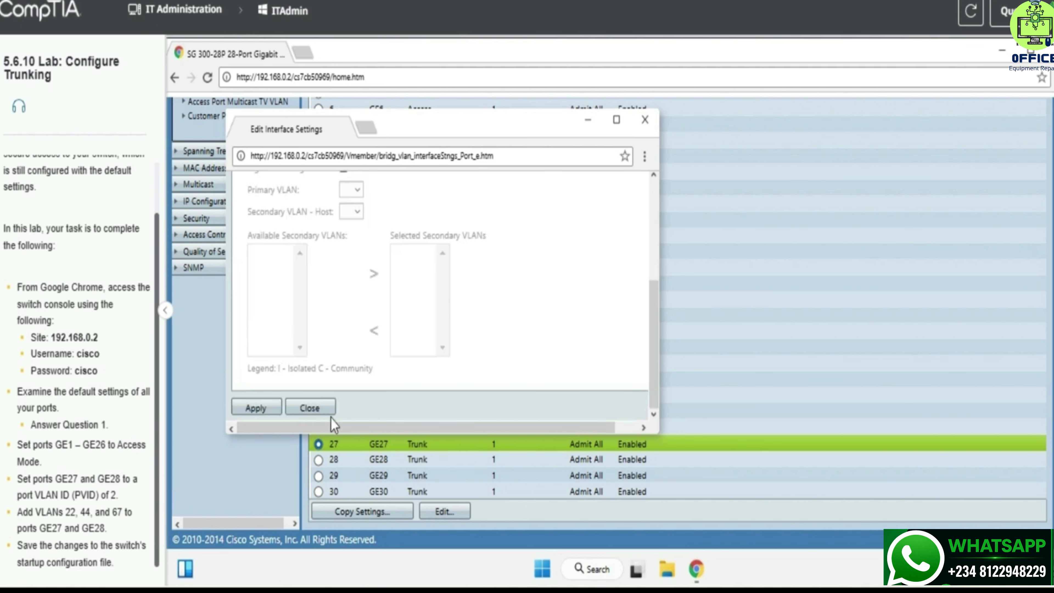
click(258, 410)
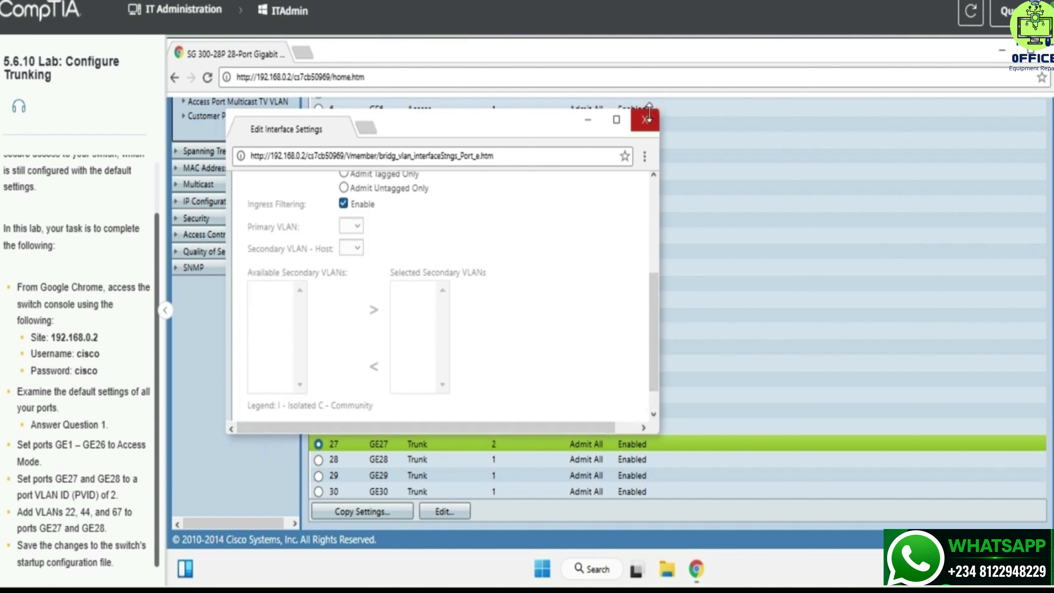
click(645, 120)
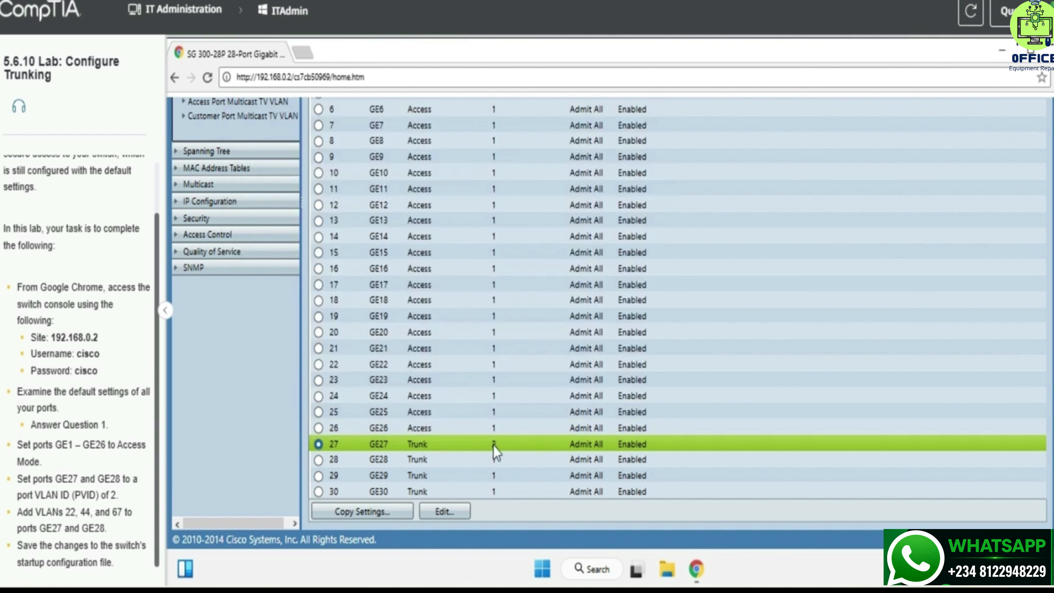
Set trunk port GE28's administrative PVID to 2, then review the VLAN task line.
click(480, 460)
click(445, 510)
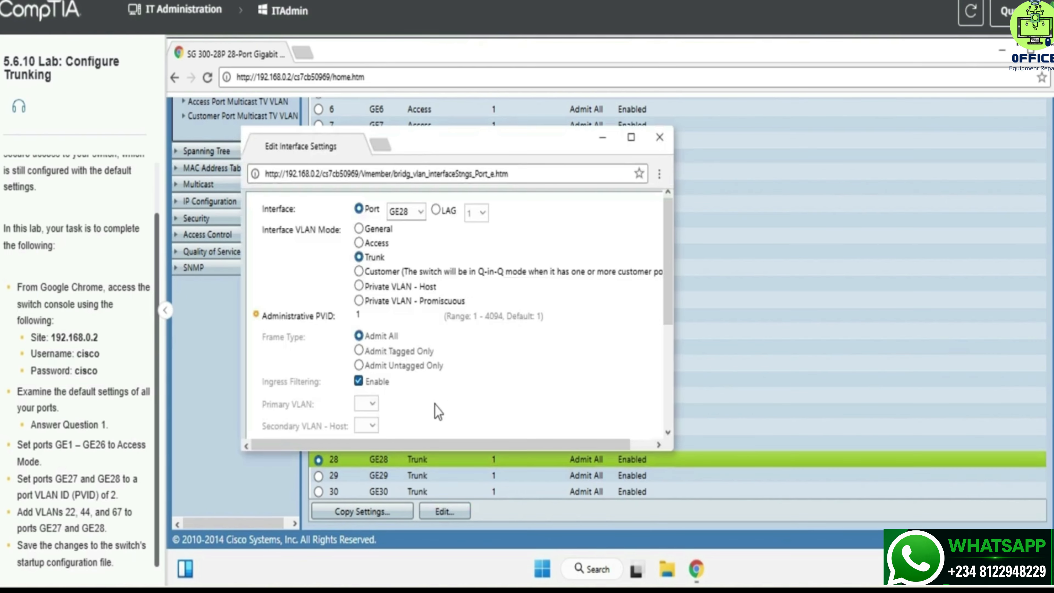
click(400, 315)
key(BackSpace)
text(2)
scroll(332, 373, down, 5)
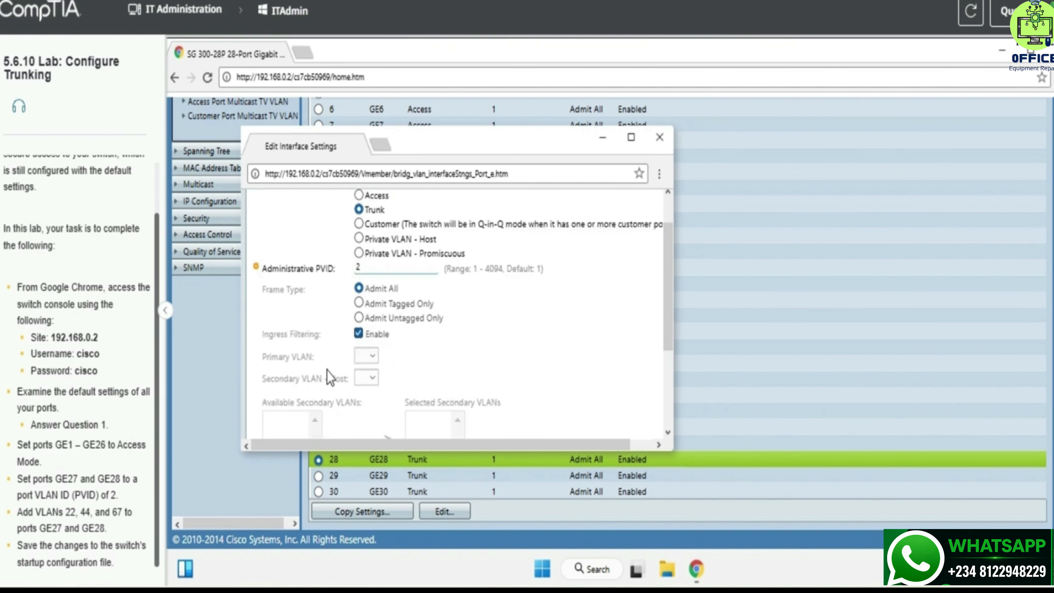
click(270, 430)
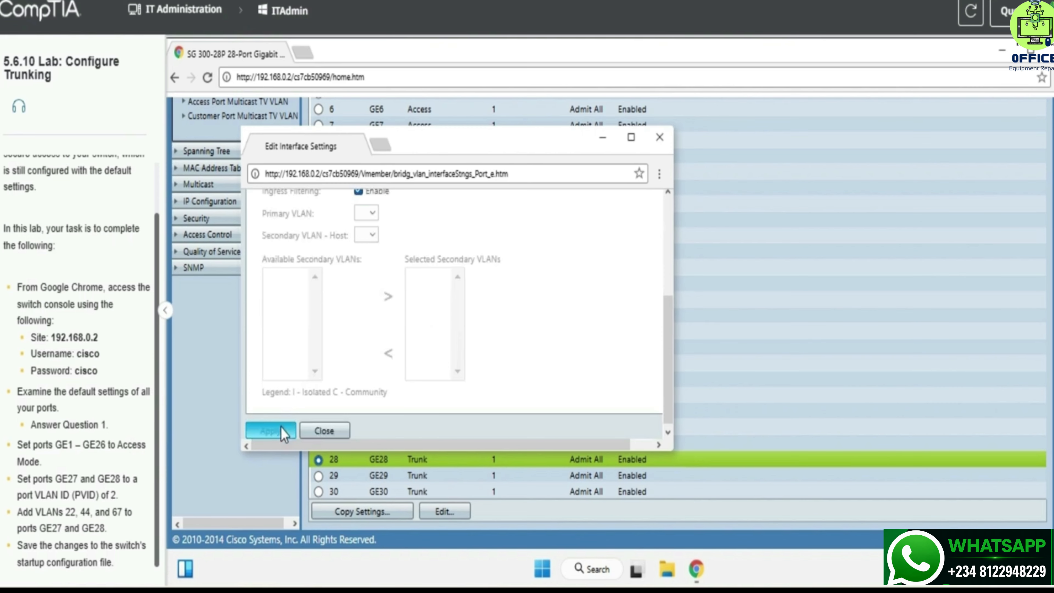
scroll(504, 208, up, 3)
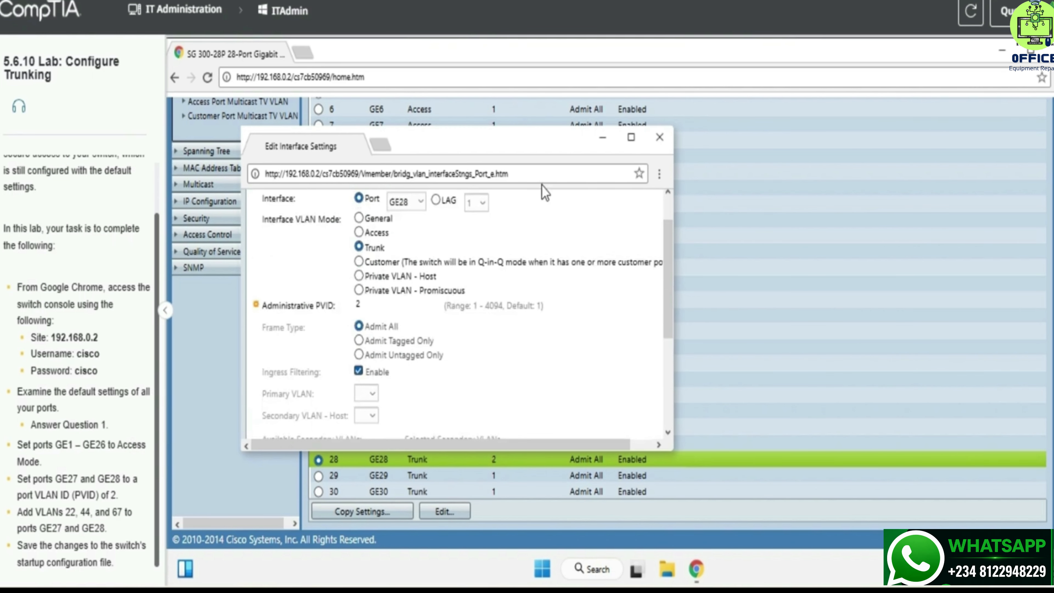
click(660, 139)
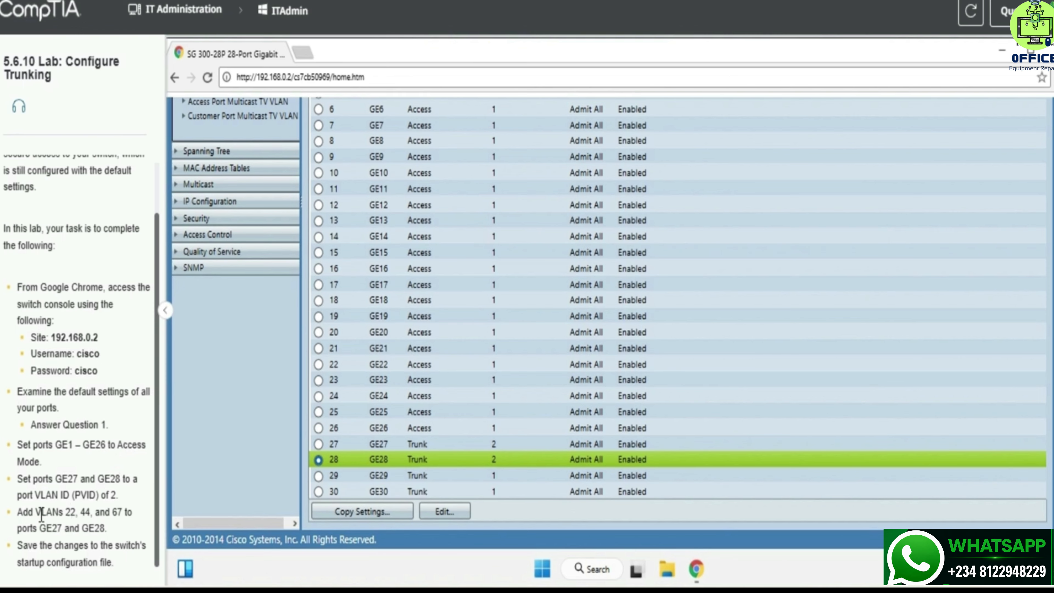
drag(41, 515, 127, 525)
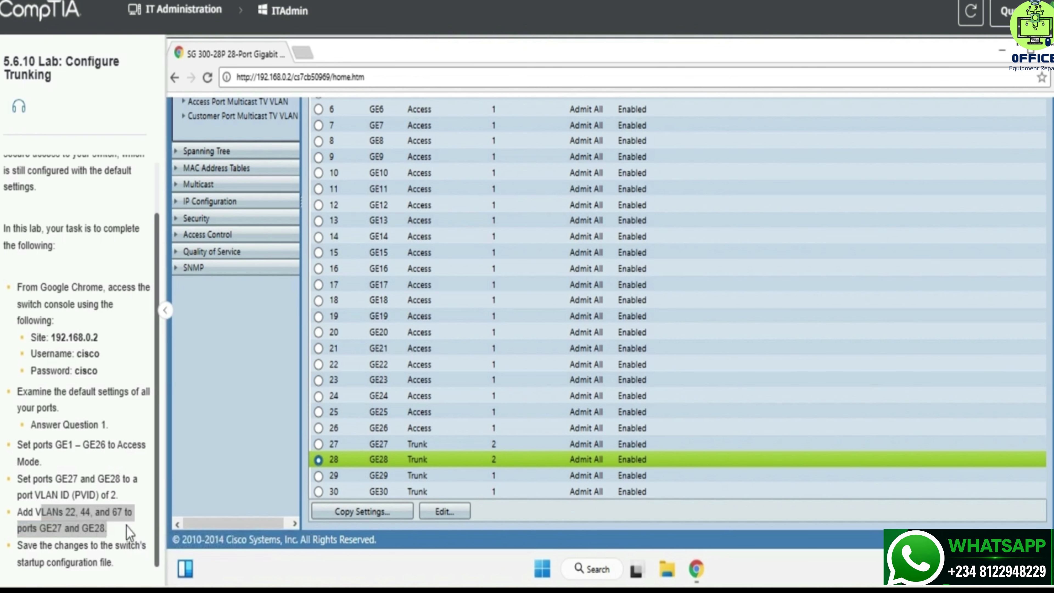
click(129, 531)
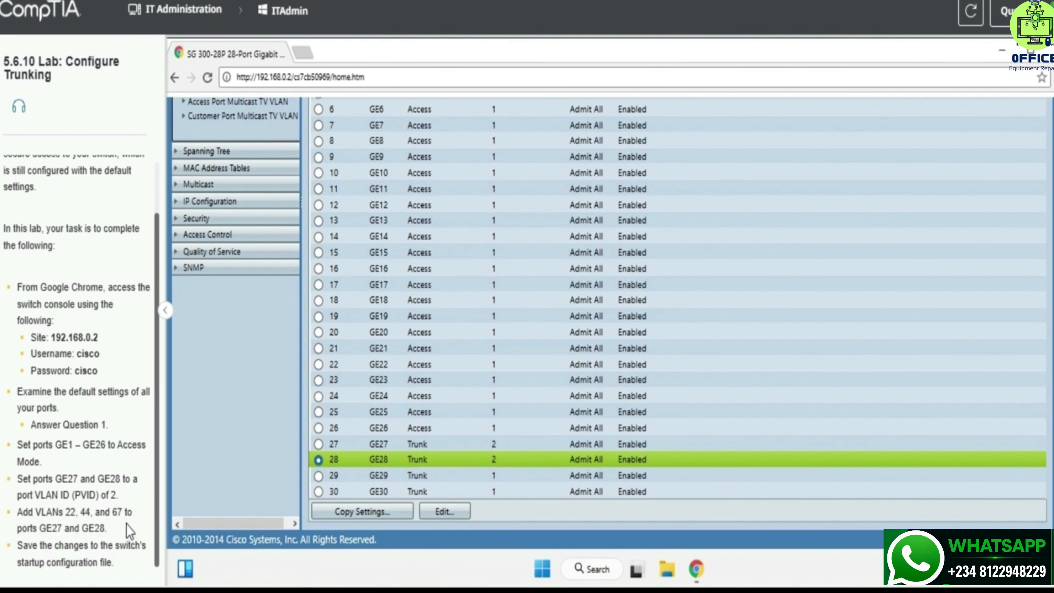
scroll(235, 439, up, 7)
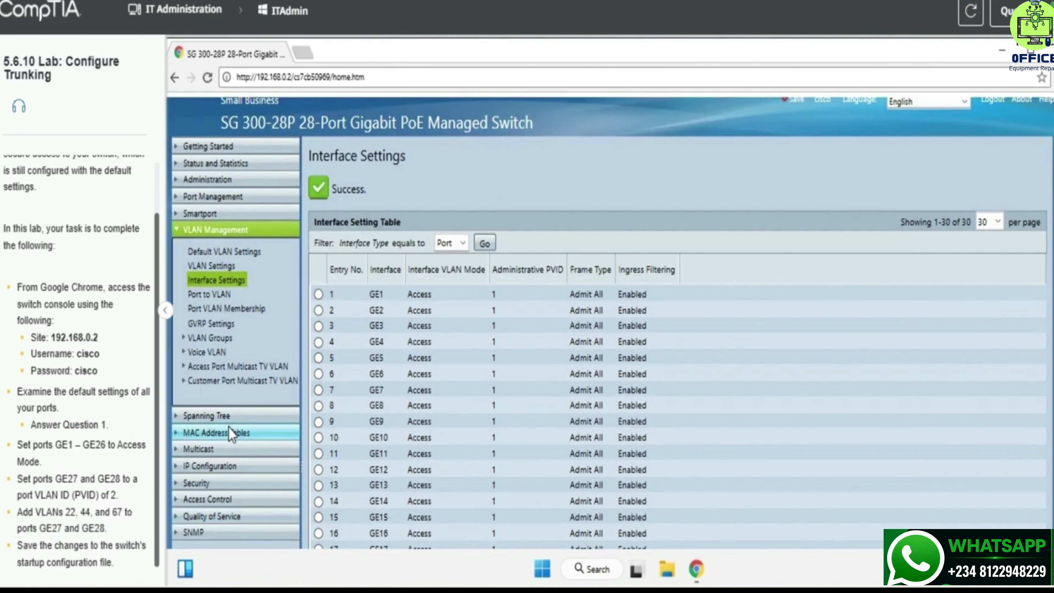
Check the VLAN Settings table, then open the Port to VLAN page for VLAN 1.
scroll(276, 374, down, 7)
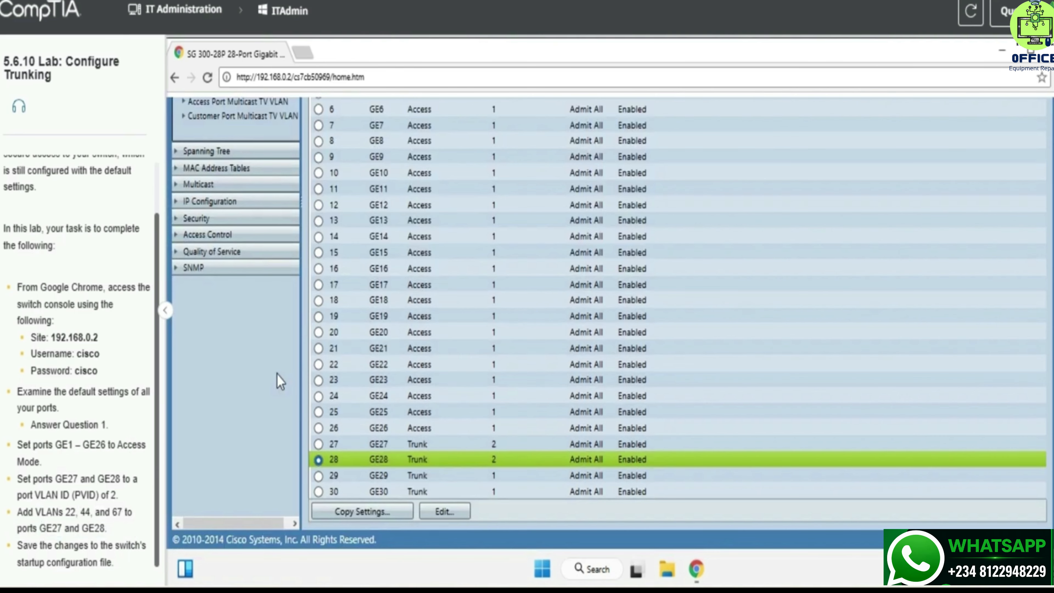
scroll(277, 375, up, 7)
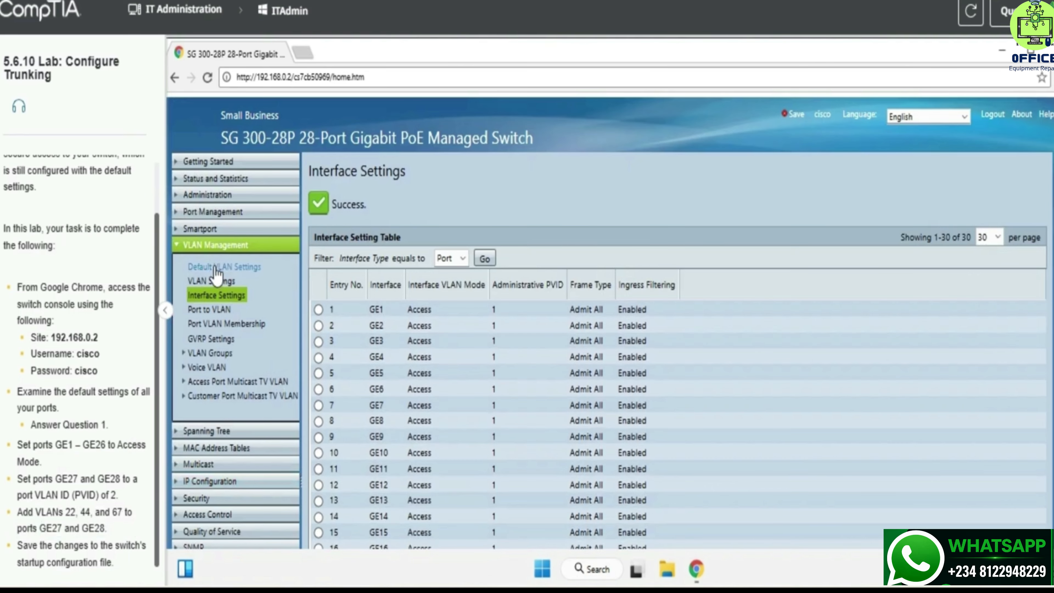
click(216, 270)
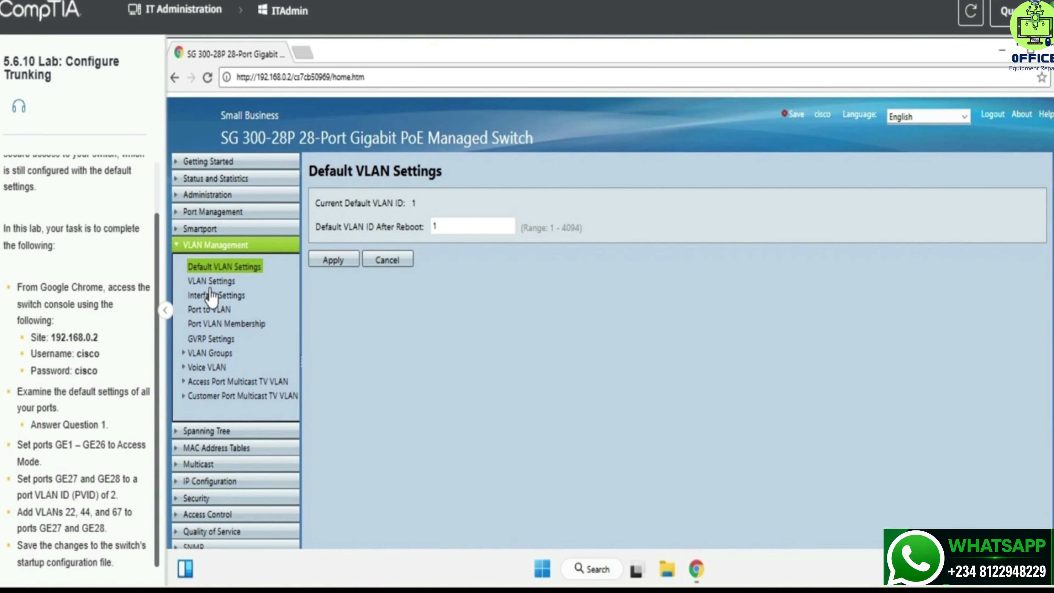
click(214, 283)
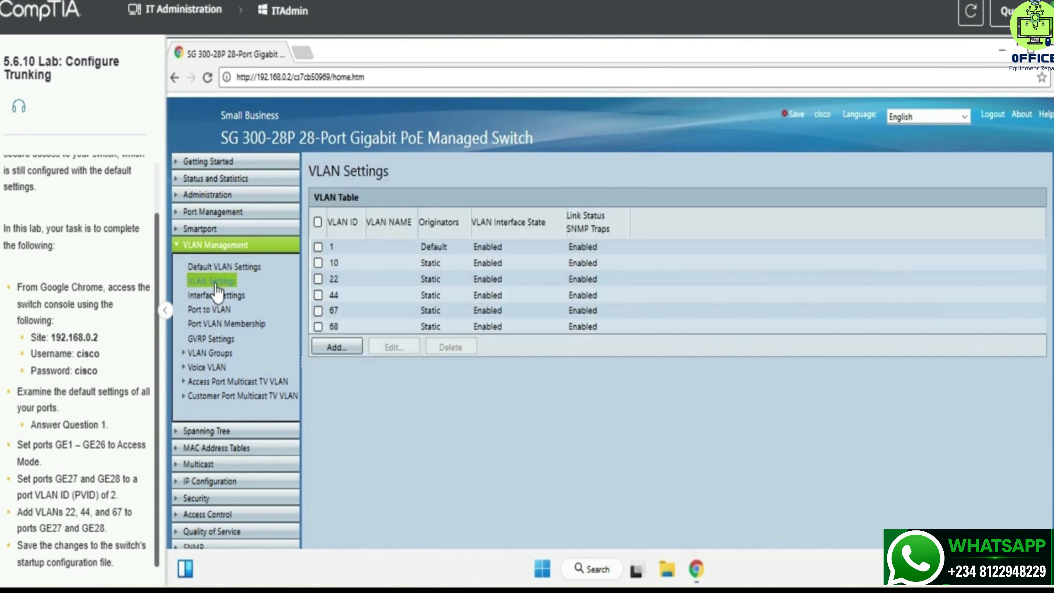
click(223, 316)
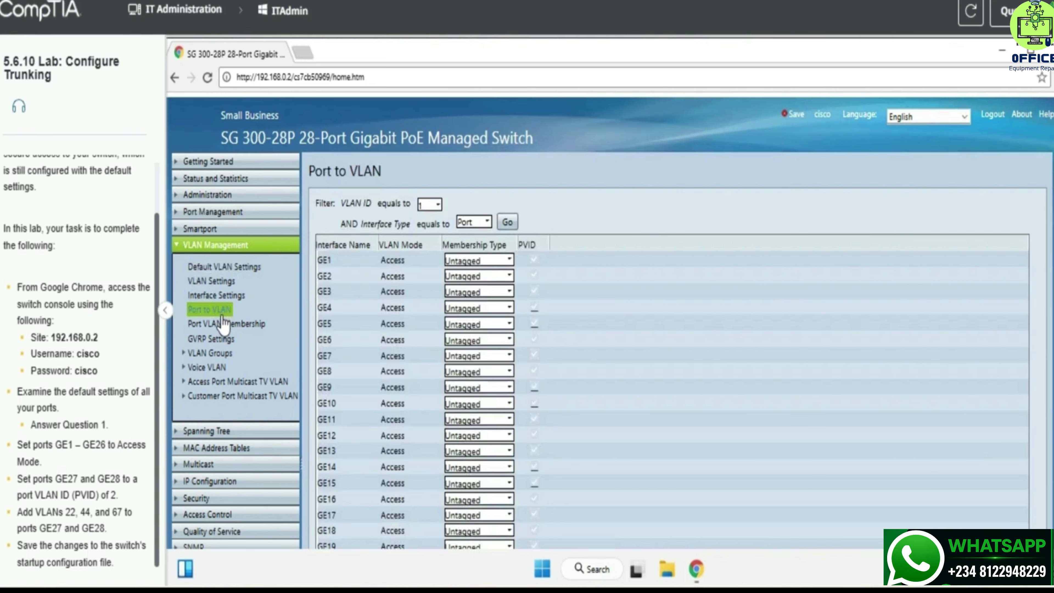
In Port VLAN Membership, add VLANs 22, 44 and 67 to port GE27.
click(223, 325)
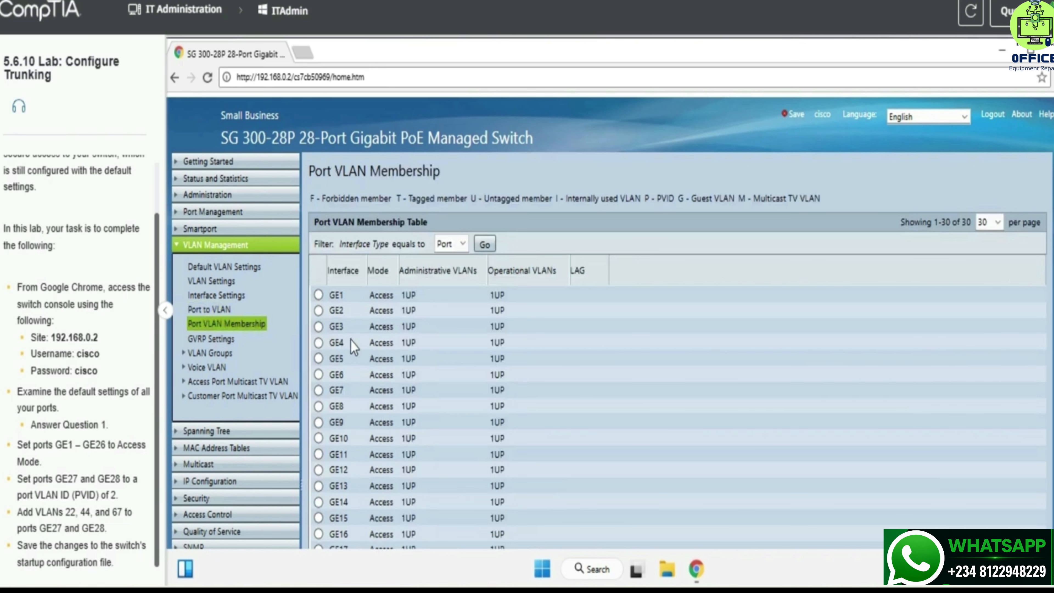
scroll(350, 341, down, 5)
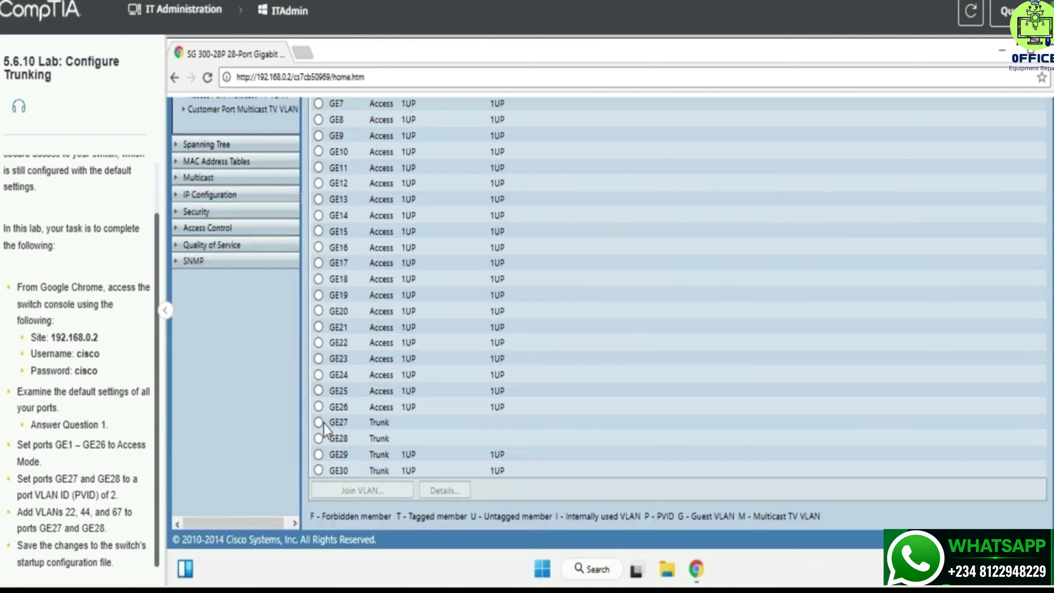
click(339, 421)
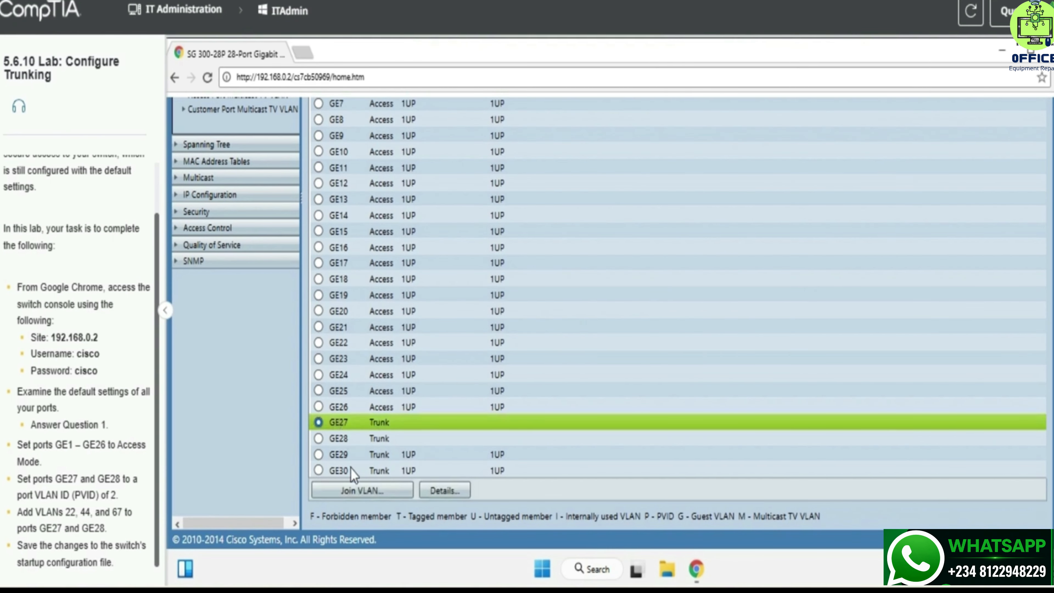
click(346, 497)
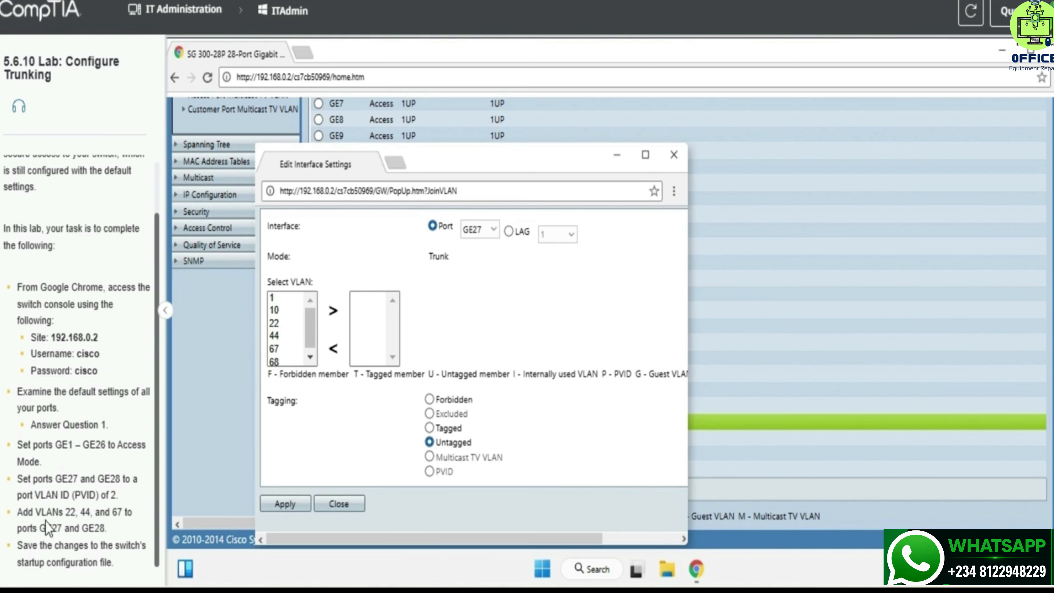
drag(59, 512, 130, 512)
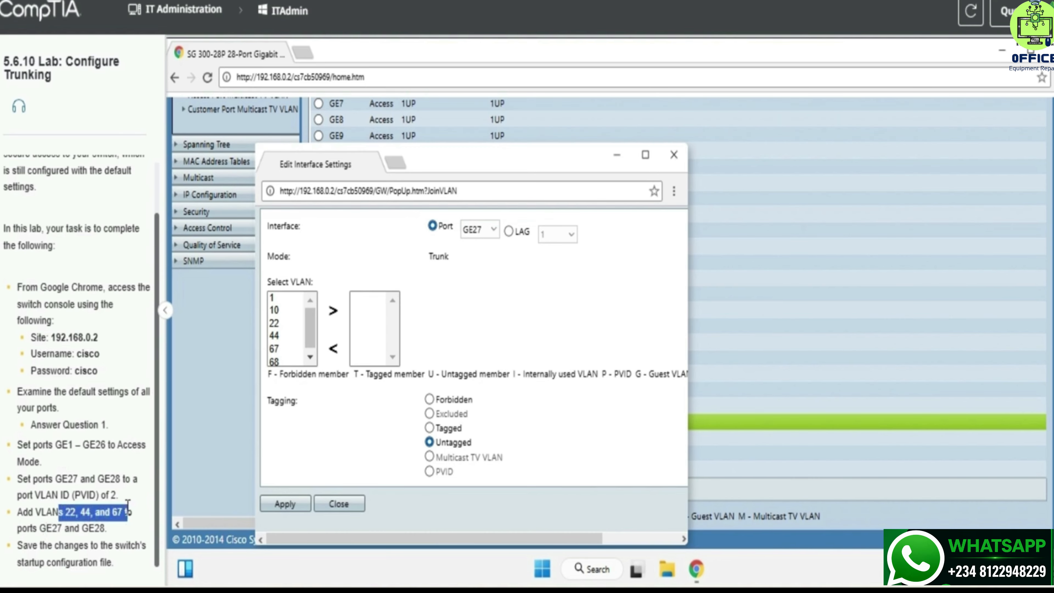
key(ctrl+c)
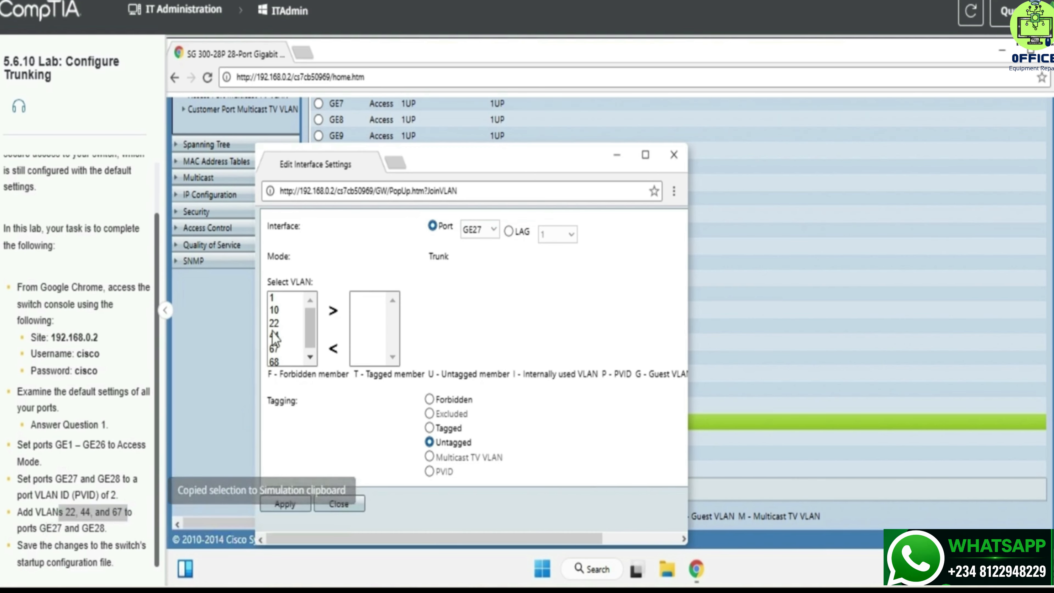
drag(274, 323, 272, 336)
click(276, 325)
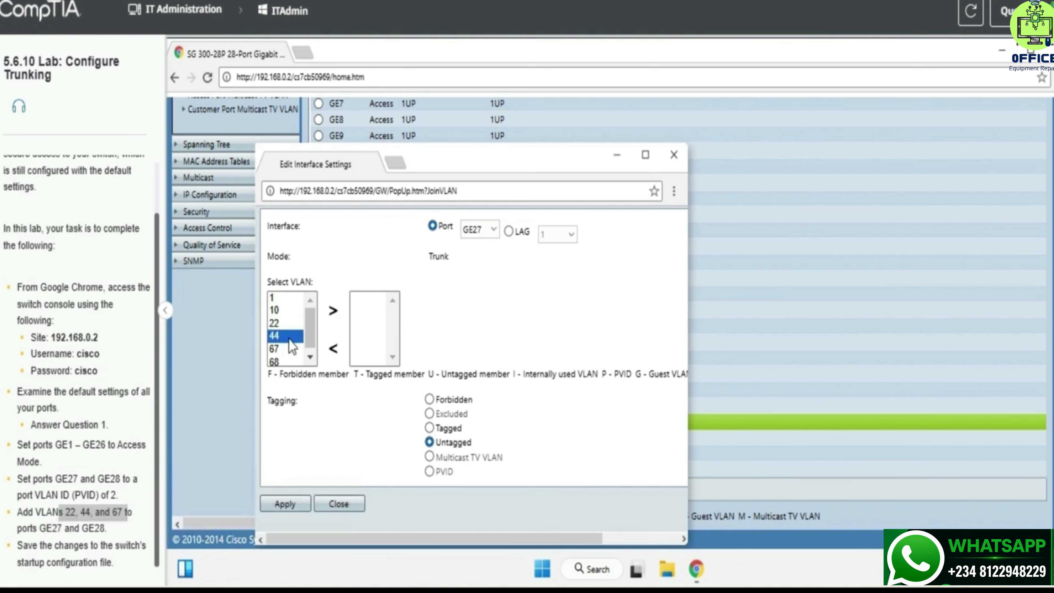
click(290, 327)
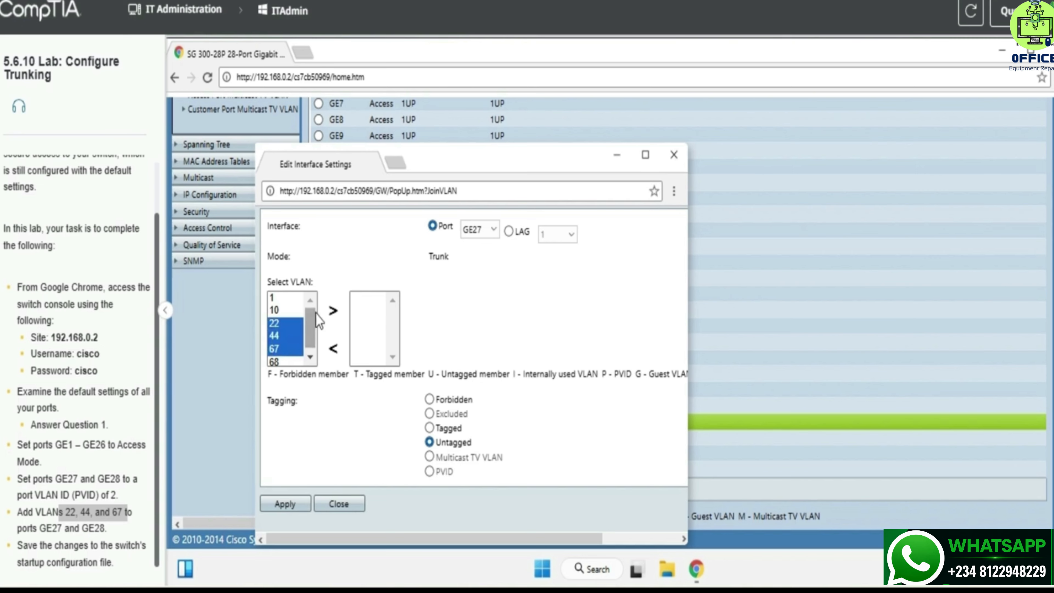
click(327, 311)
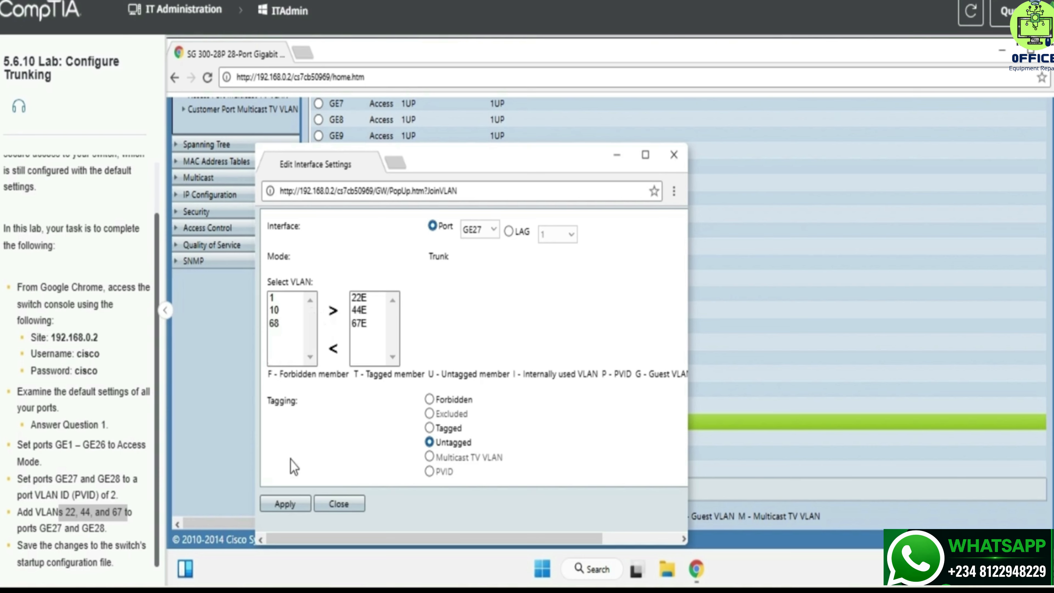
Apply GE27's VLANs, then assign VLANs 22, 44 and 67 to GE28 and apply.
click(285, 503)
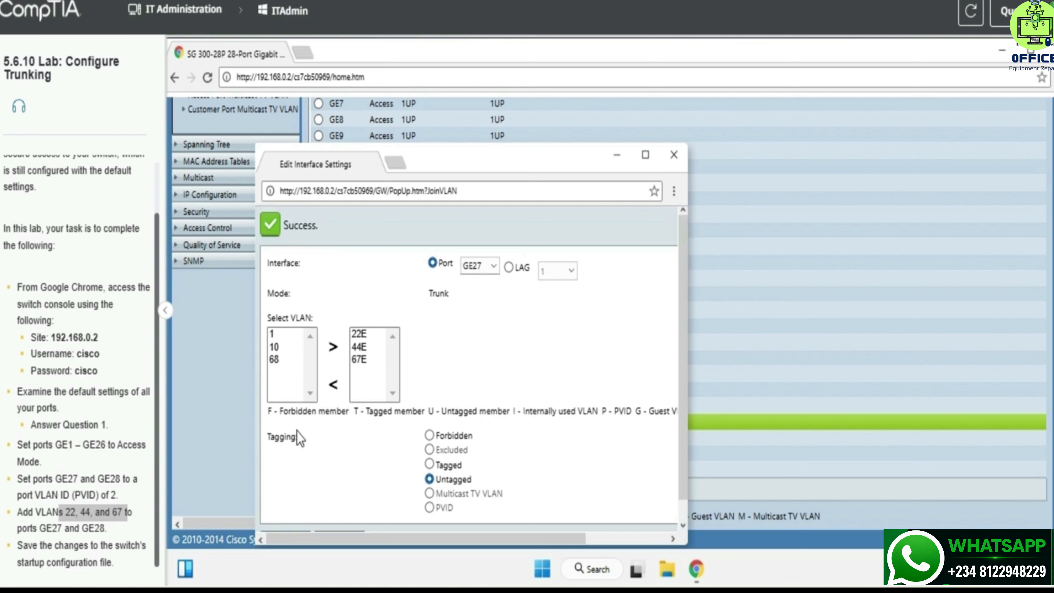
scroll(298, 436, down, 1)
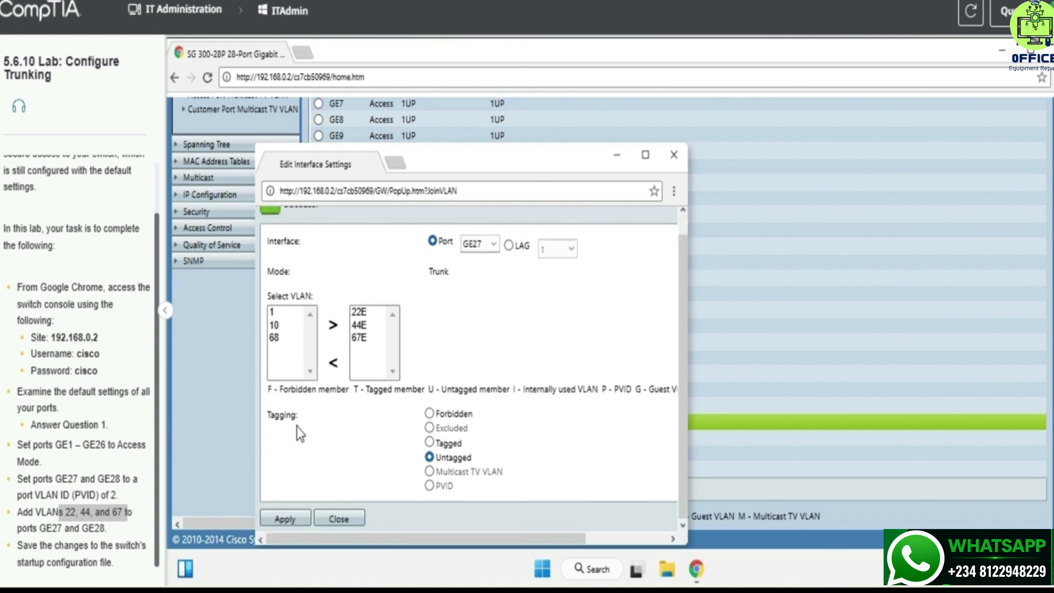
click(469, 247)
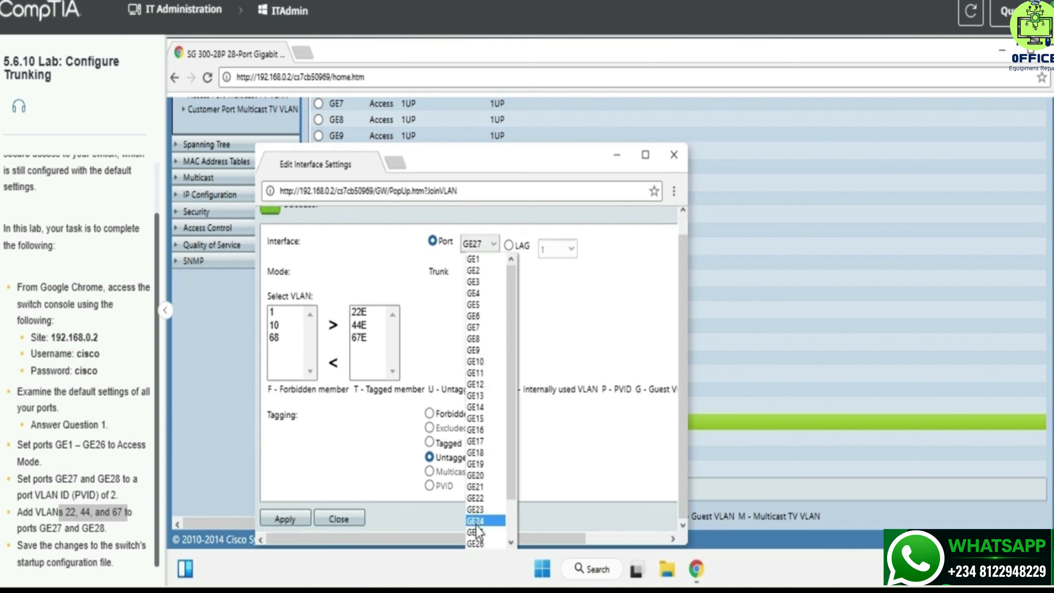
scroll(472, 464, down, 1)
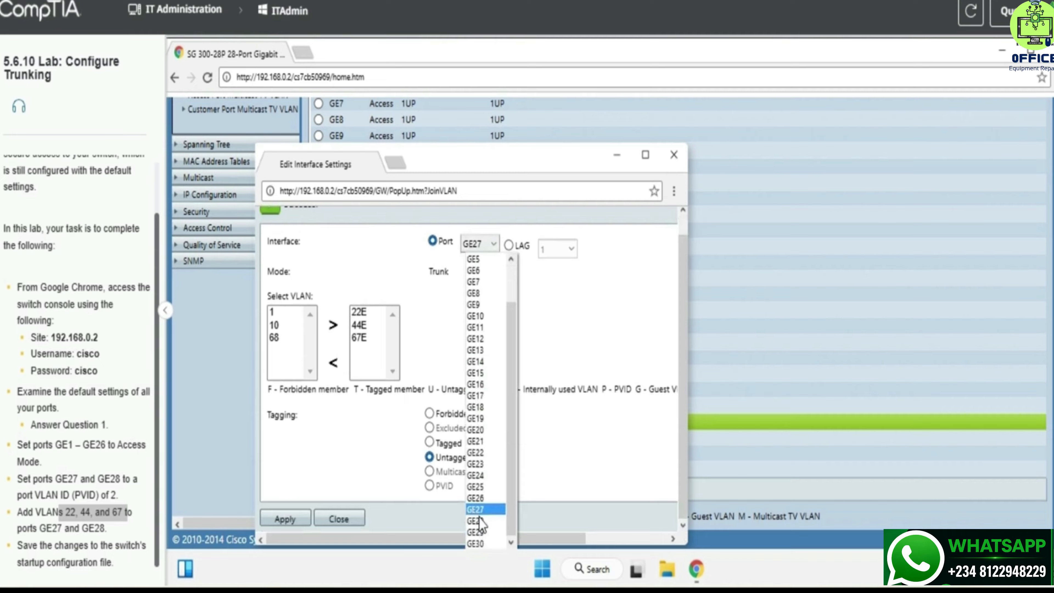
click(480, 521)
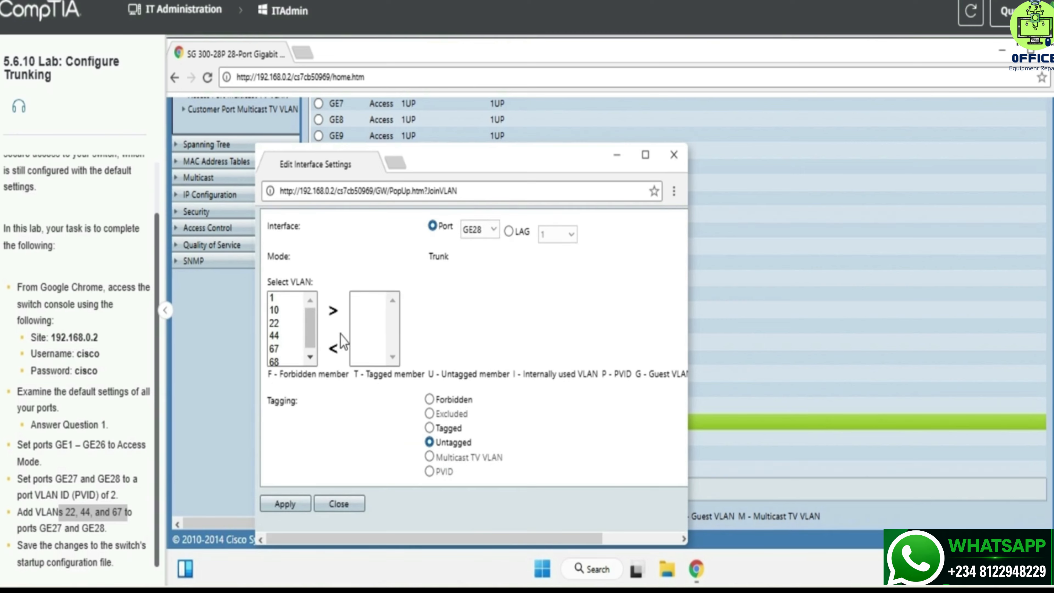
shift+click(302, 351)
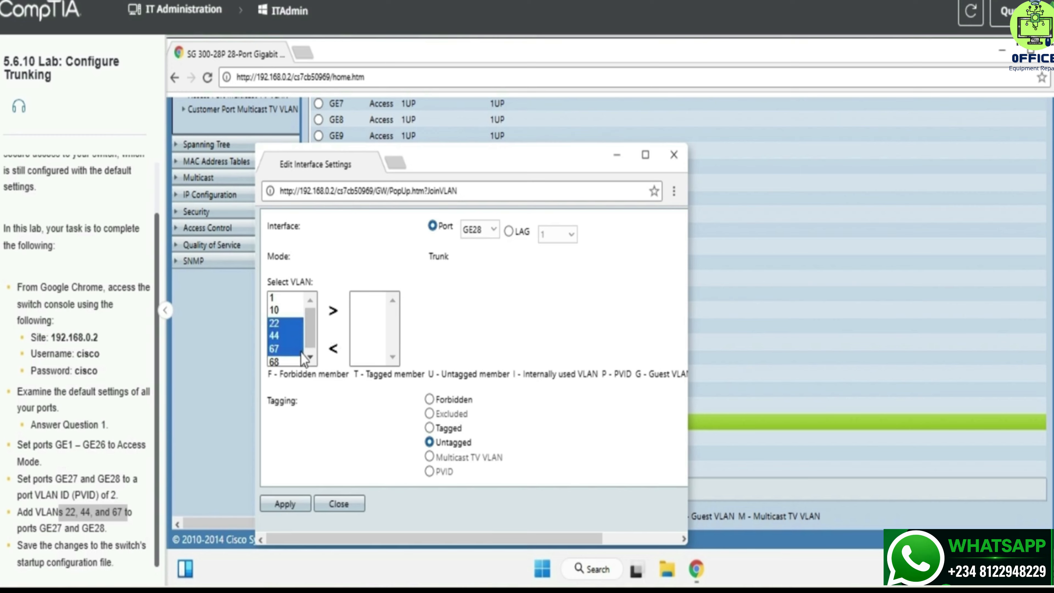
click(335, 310)
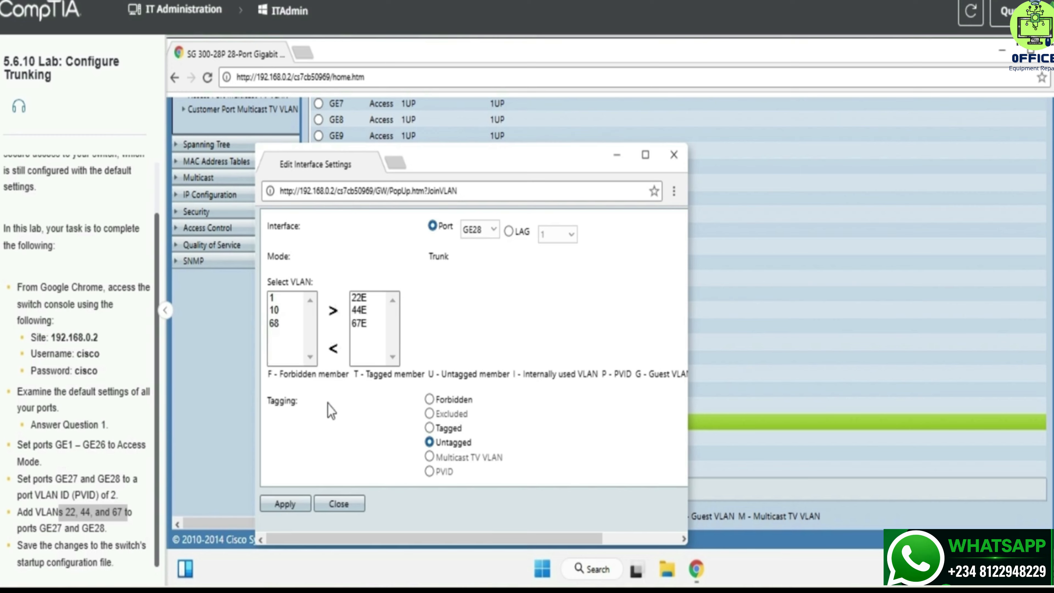
click(301, 496)
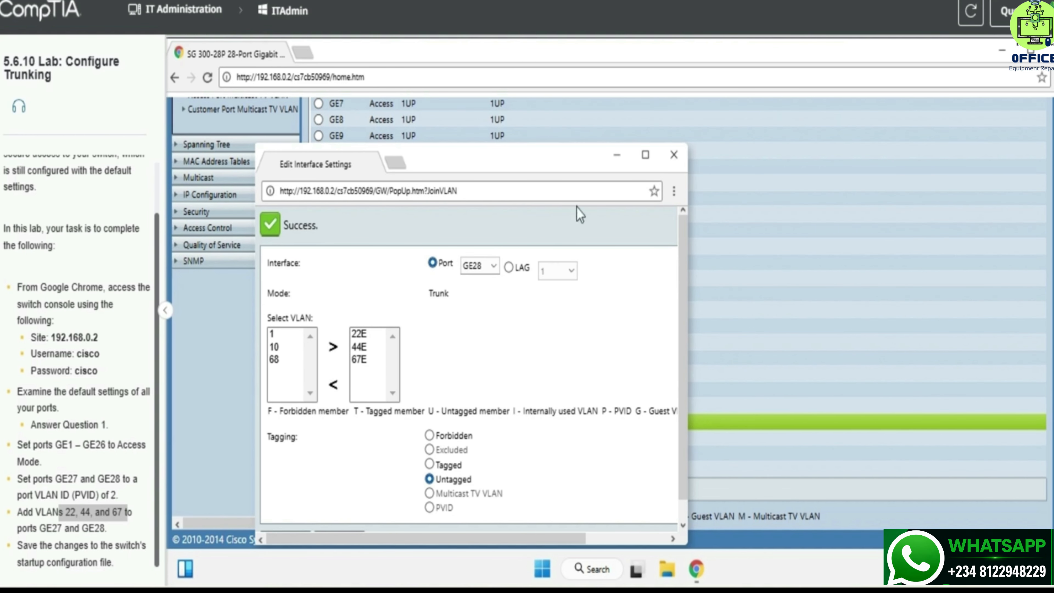
Close the GE28 VLAN popup, review the Port VLAN Membership table, then return to Getting Started.
click(678, 157)
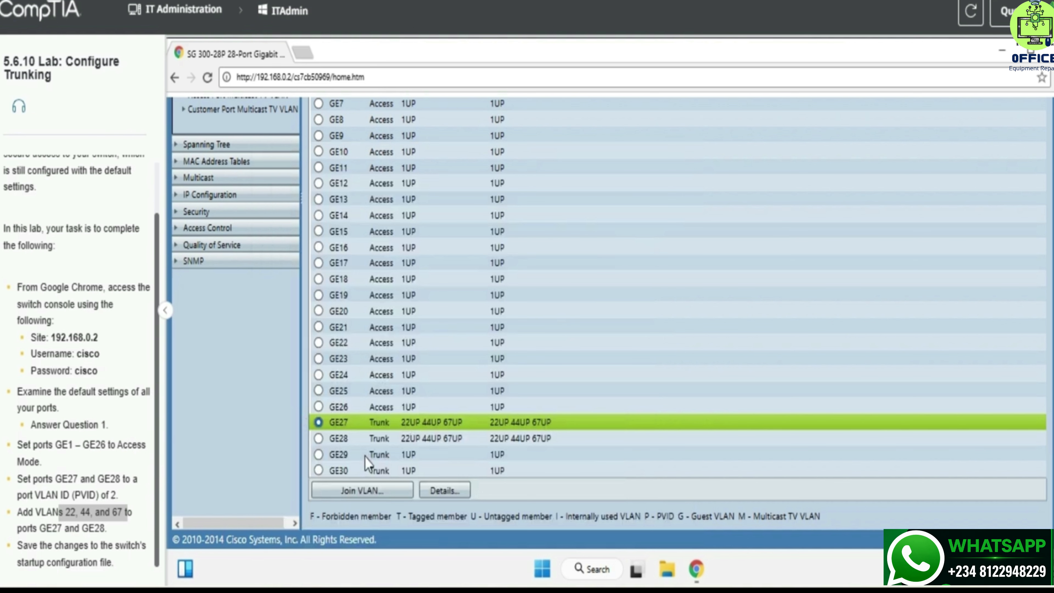
scroll(553, 420, up, 5)
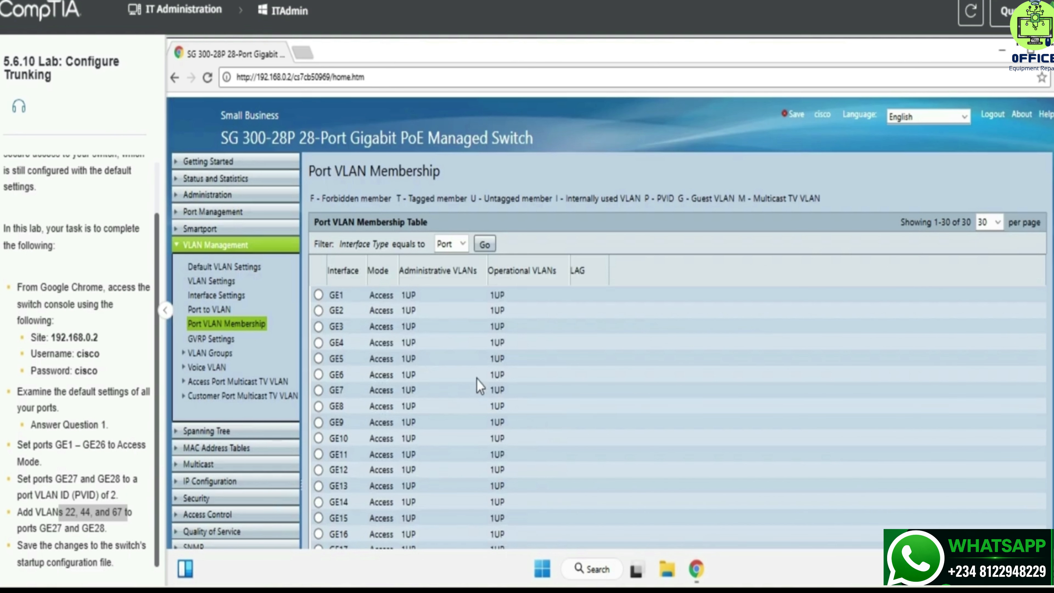
click(238, 161)
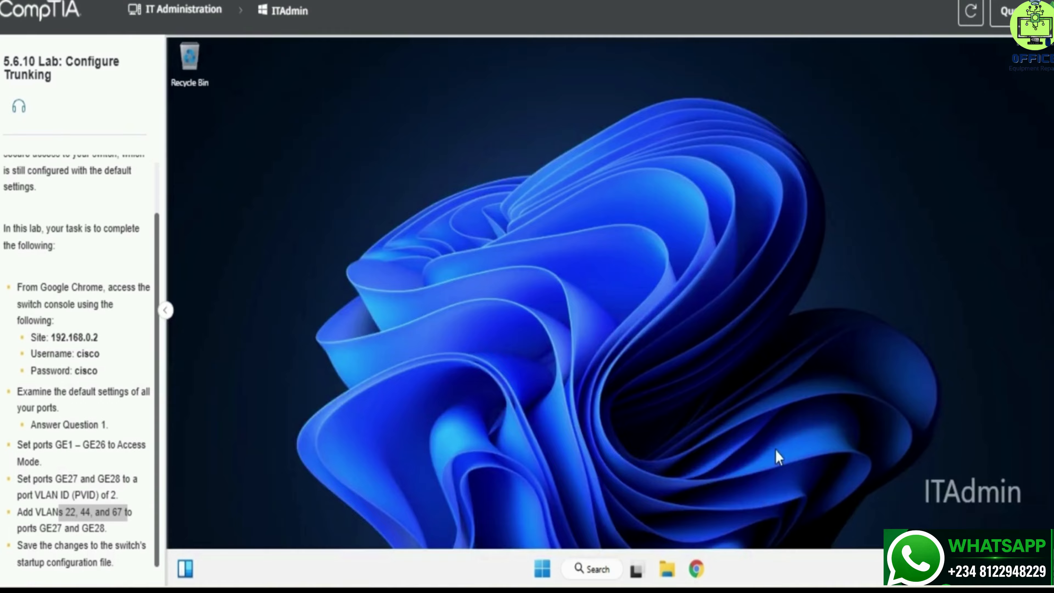
Open a new Chrome window and search for 'cisco' from the address bar.
click(696, 567)
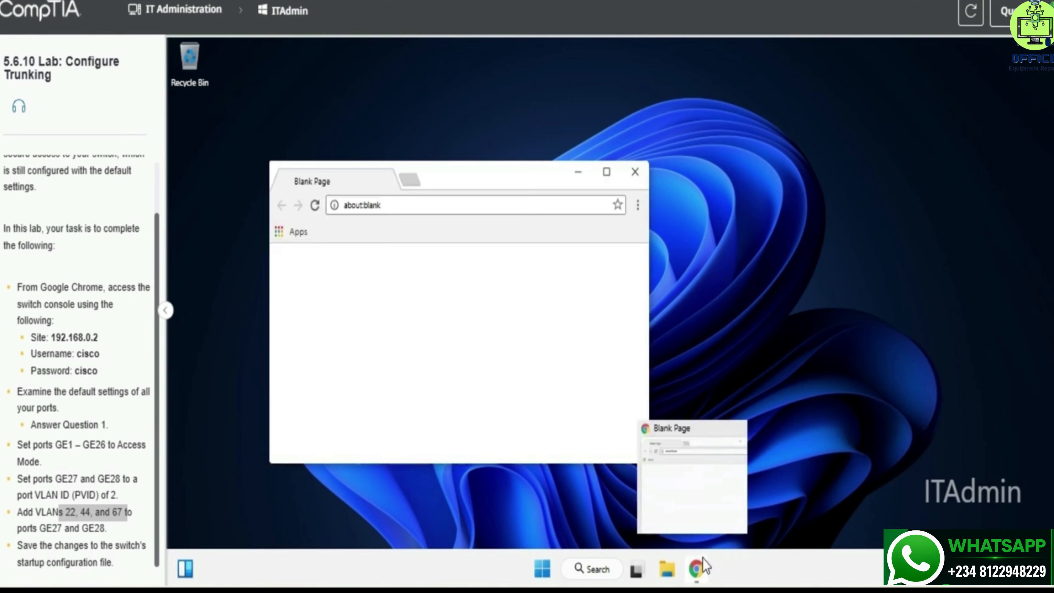
click(397, 205)
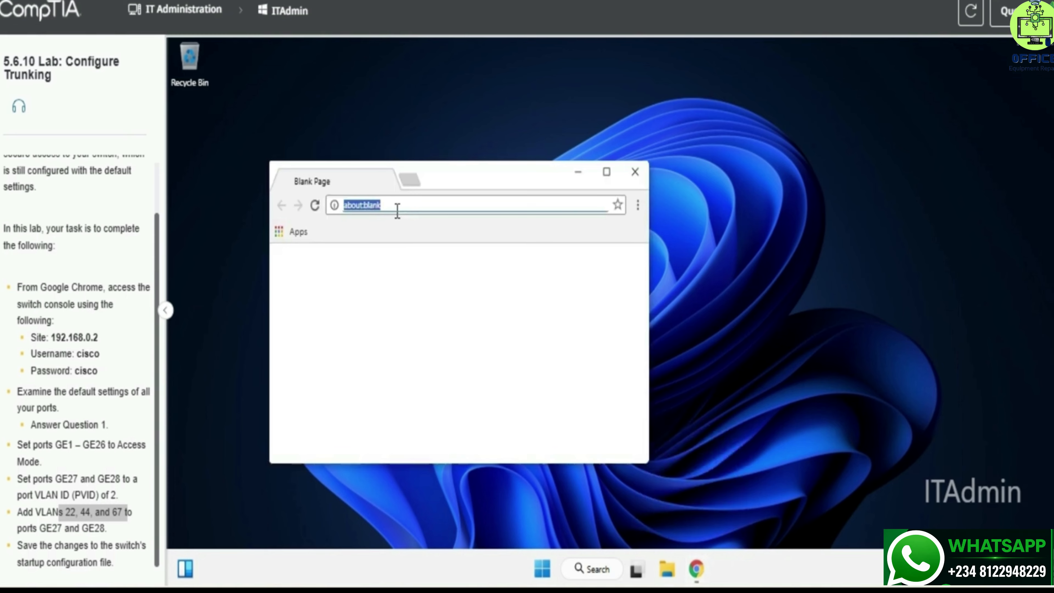
text(cisco)
key(Return)
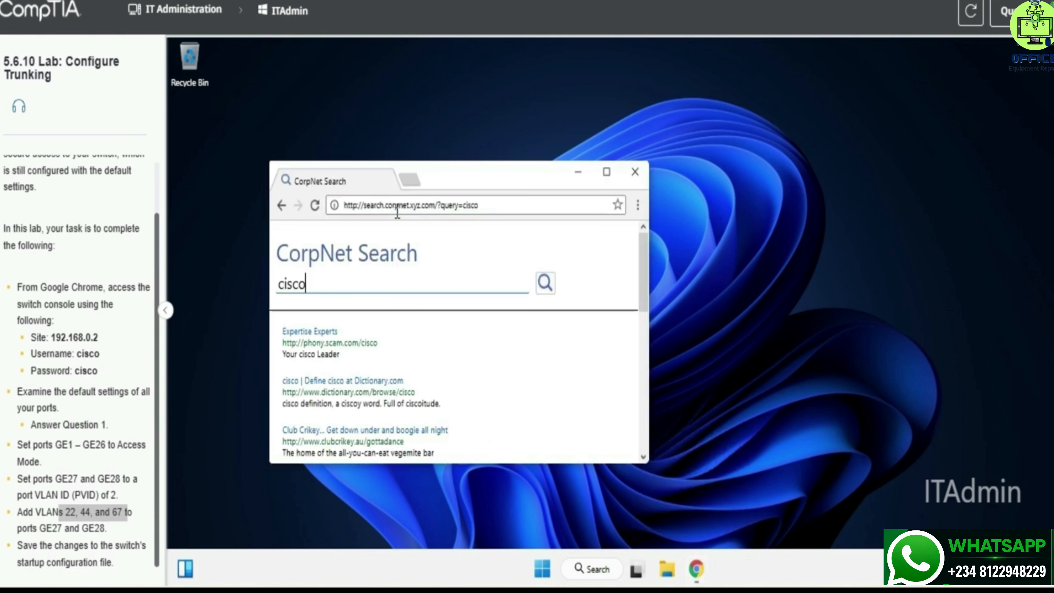
Load the switch console at 192.168.0.2 and maximize the browser window.
click(397, 212)
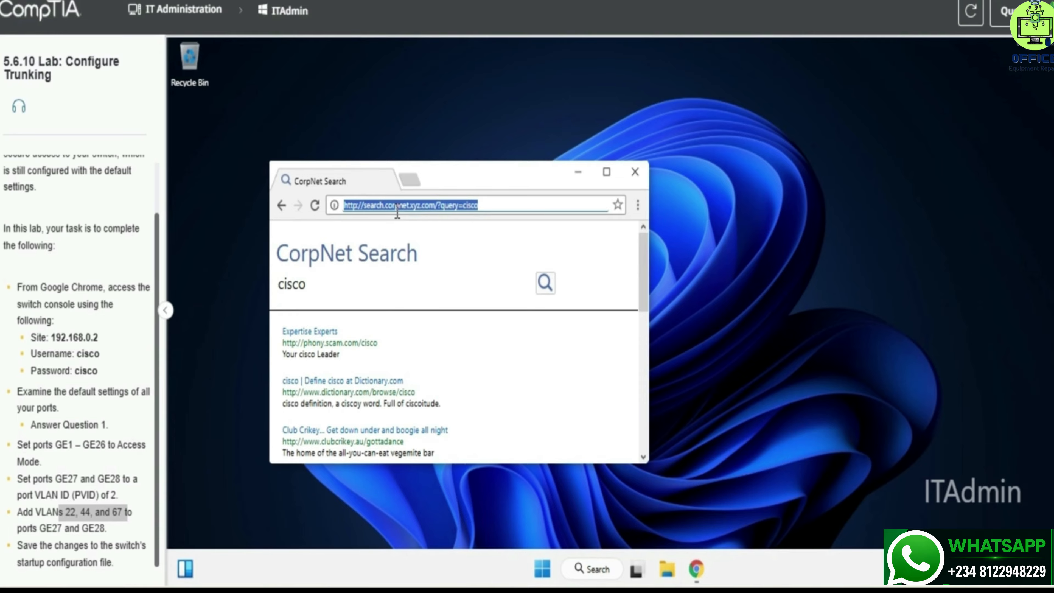
text(192)
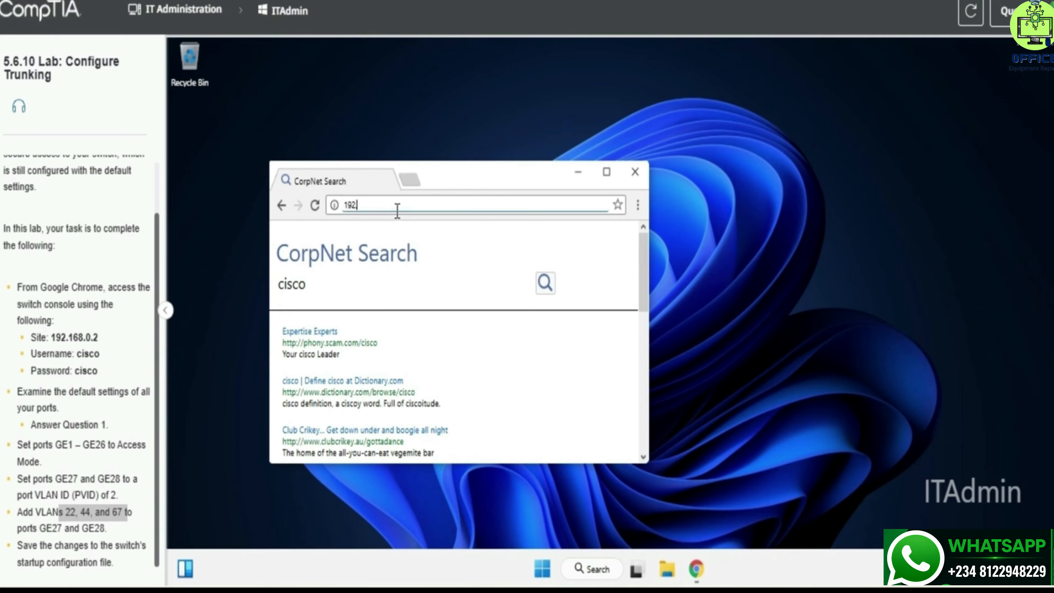
text(.168.0.2)
key(Return)
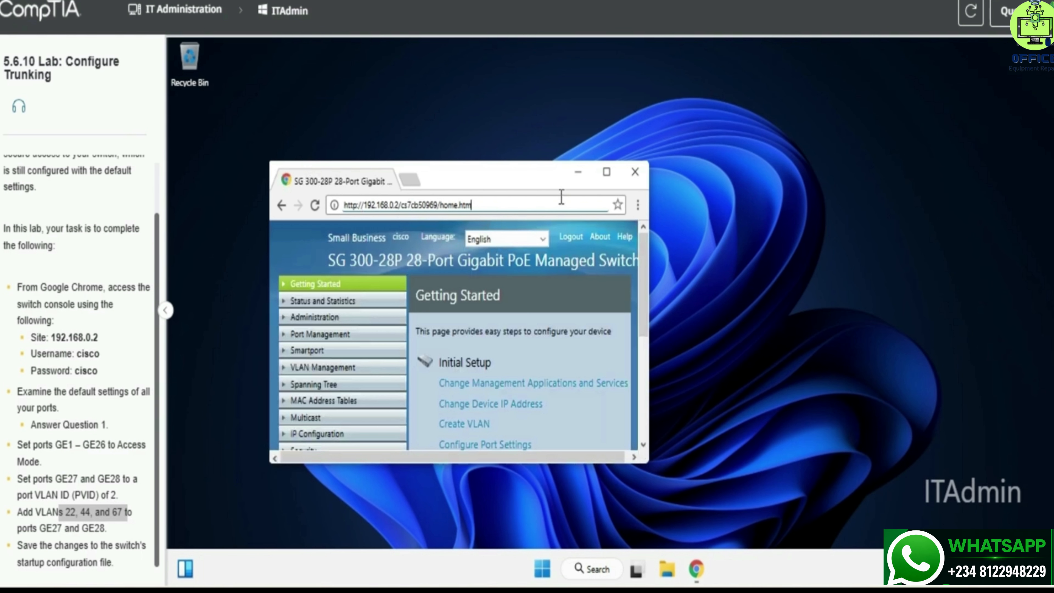
click(617, 174)
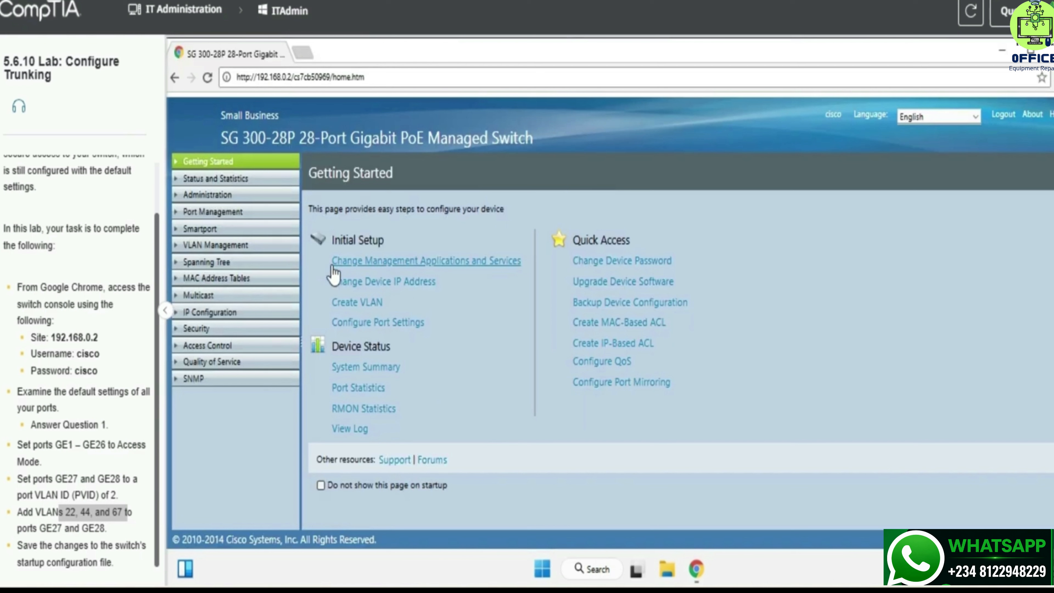
Open VLAN Management > Port VLAN Membership and scroll to the GE27 and GE28 trunk rows.
click(209, 248)
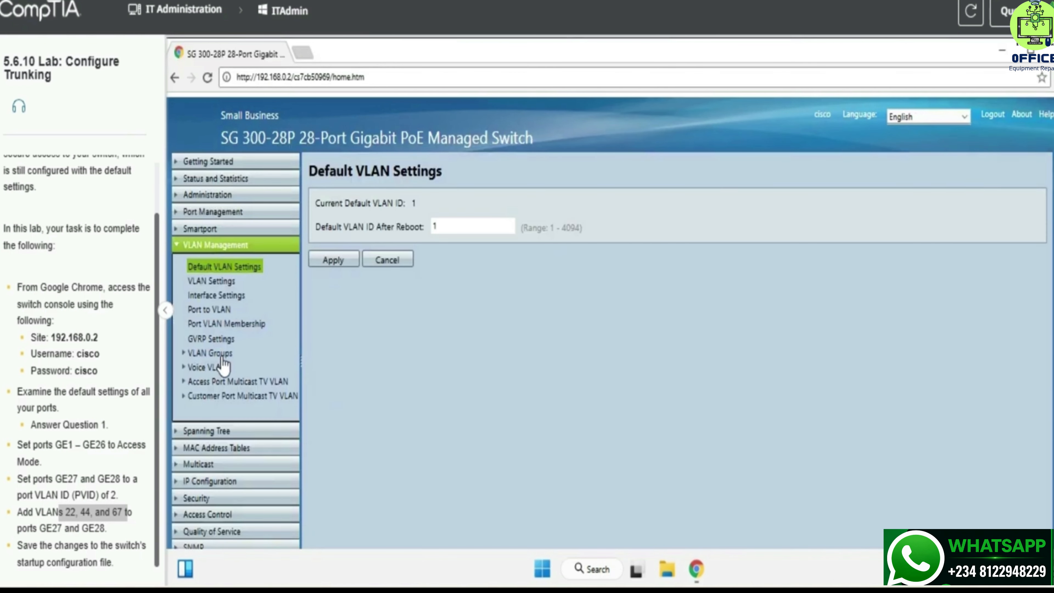
click(213, 353)
click(226, 324)
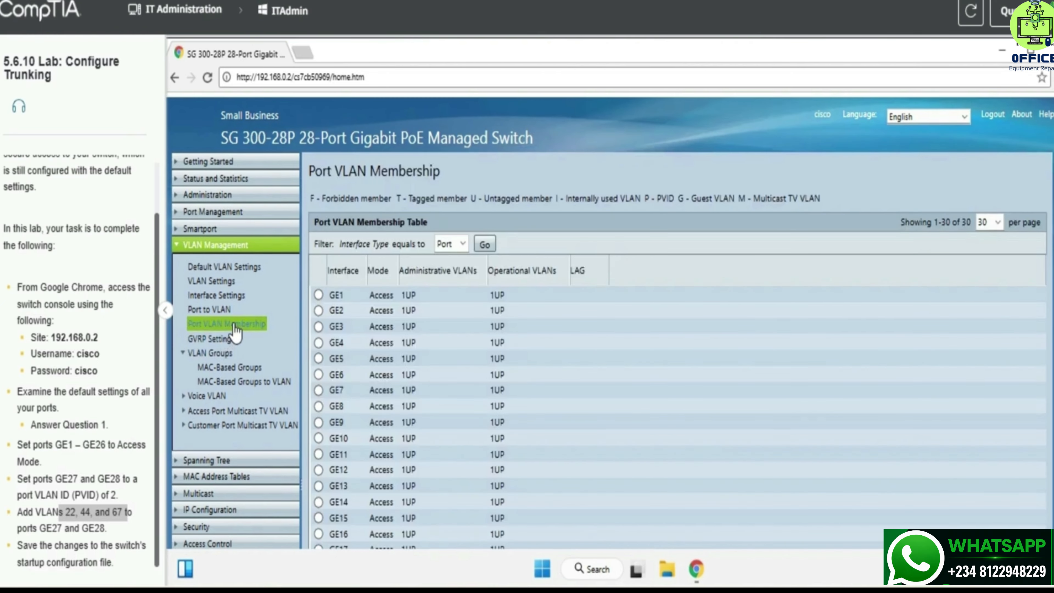
scroll(402, 405, down, 5)
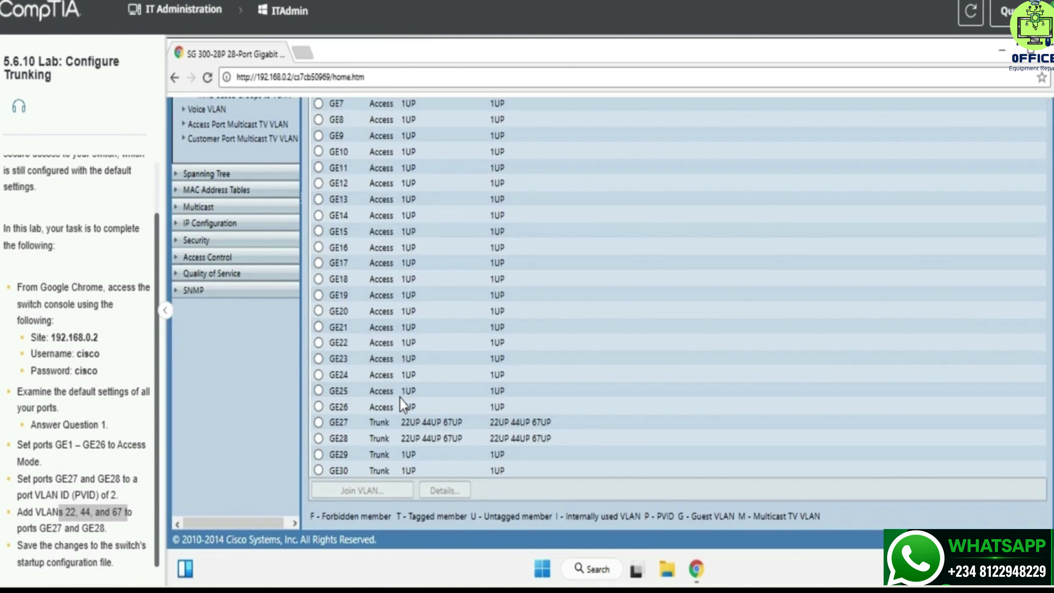
scroll(674, 344, up, 5)
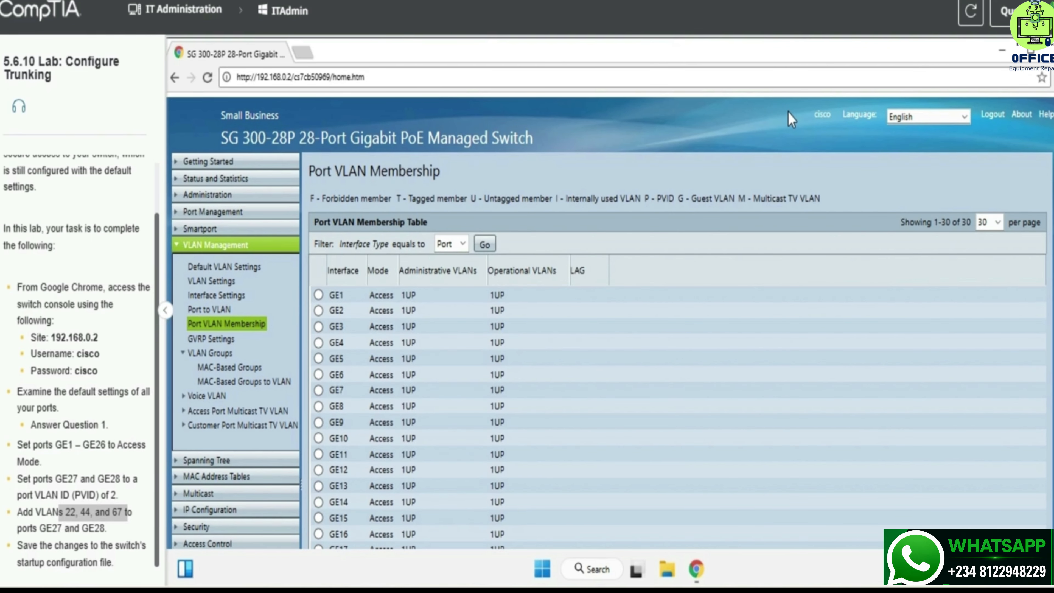
scroll(478, 377, down, 5)
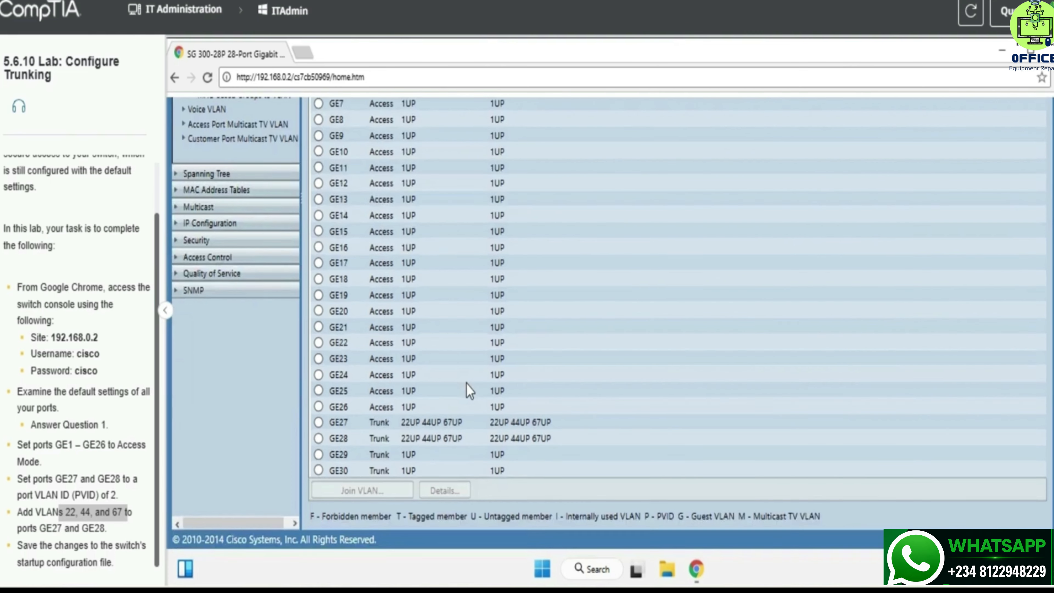
Remove VLAN 67 from port GE28 and apply the change.
click(419, 438)
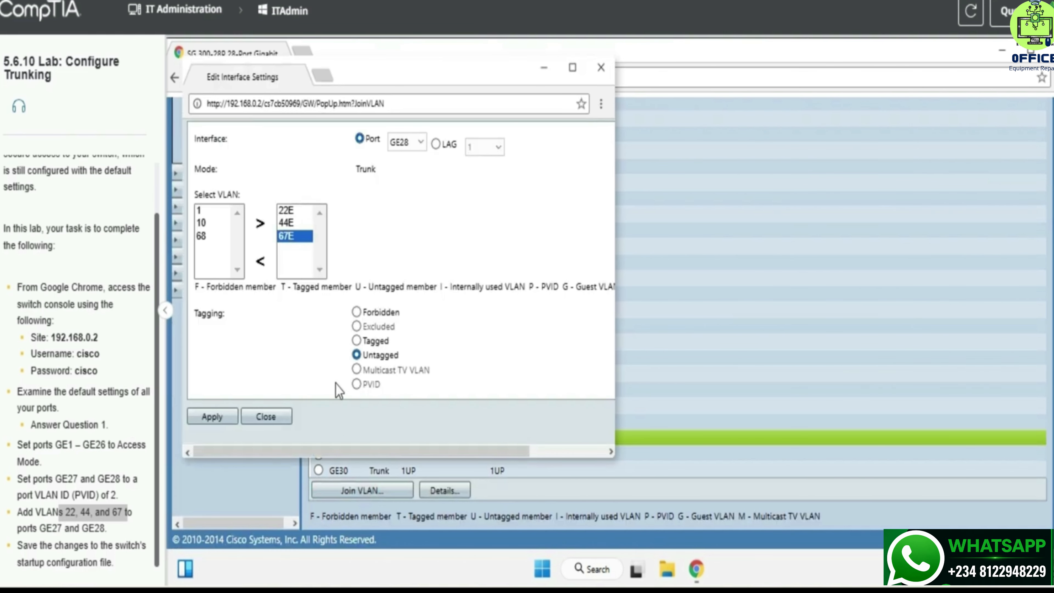
click(216, 416)
click(261, 261)
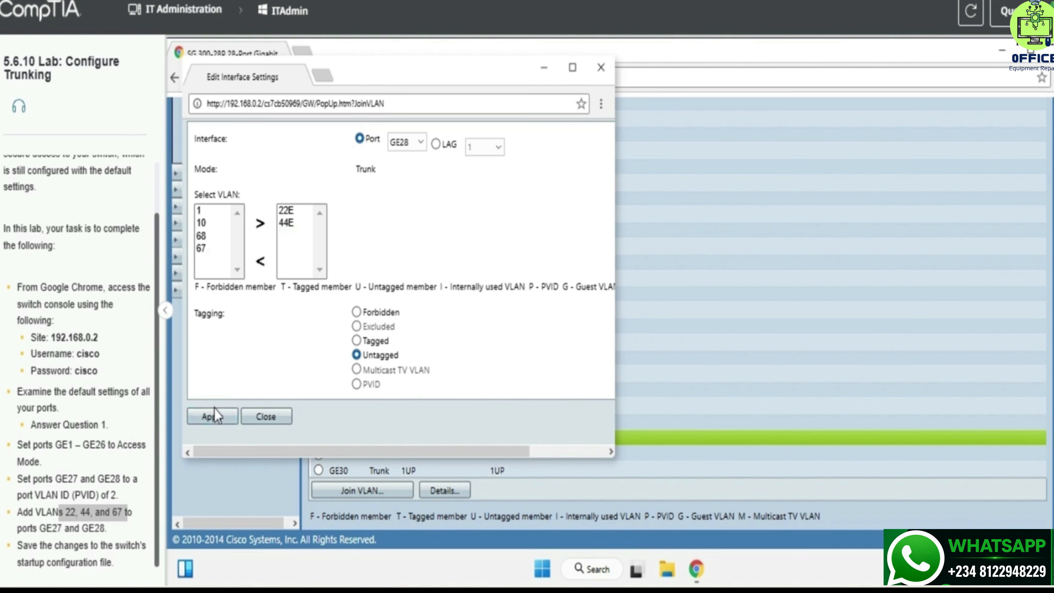
click(207, 423)
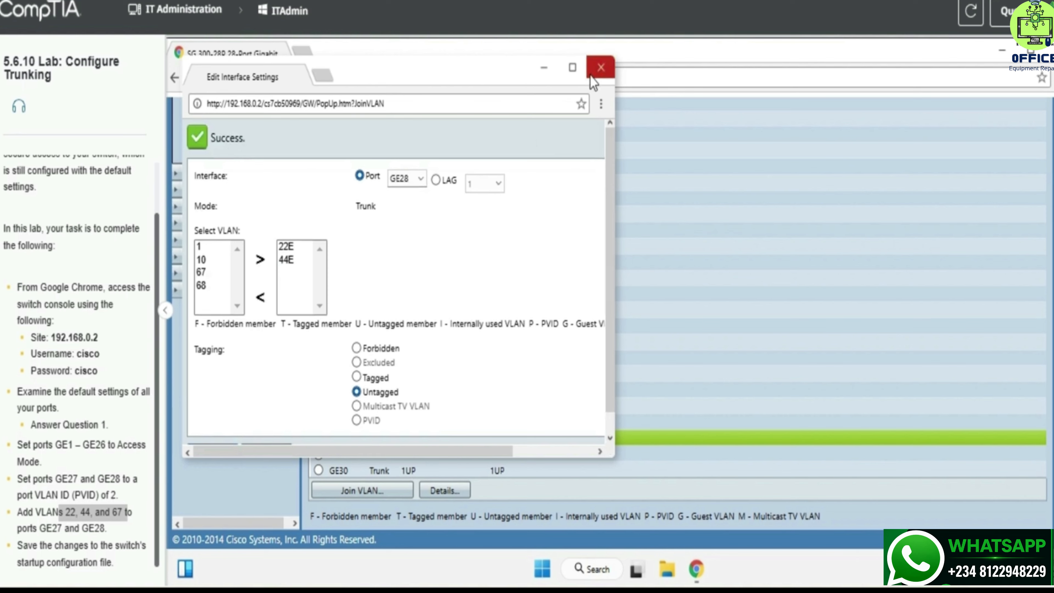
click(601, 67)
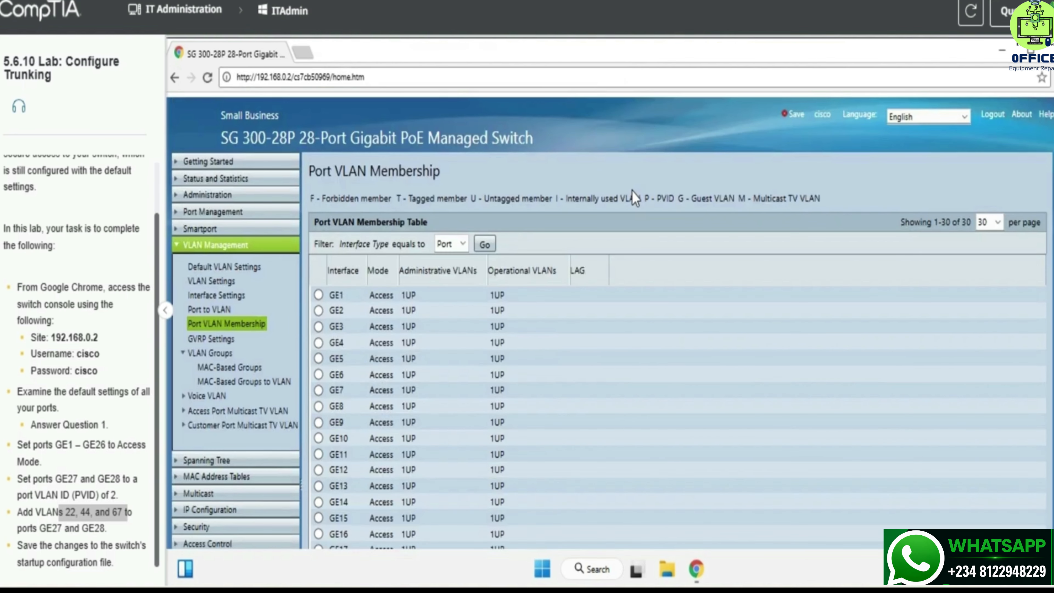
Add VLAN 67 back to GE28 so it carries VLANs 22, 44 and 67.
scroll(610, 201, down, 5)
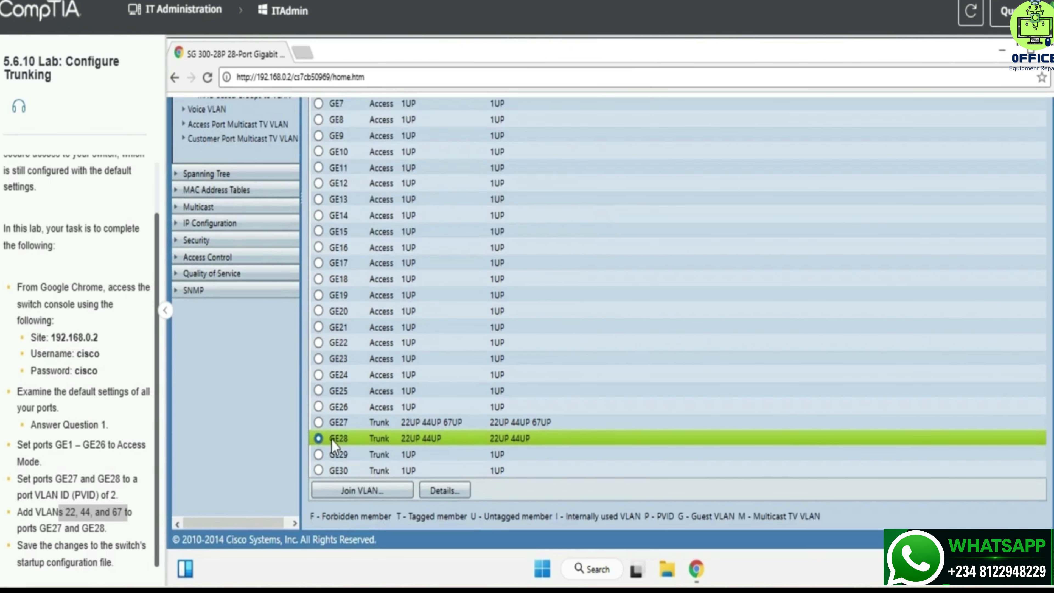
click(323, 490)
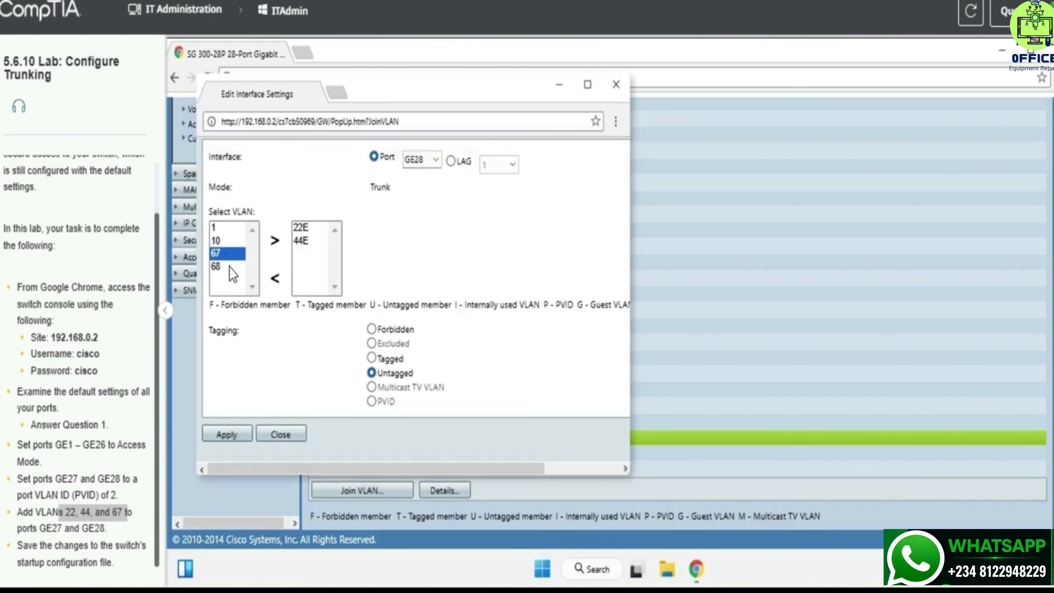
click(275, 241)
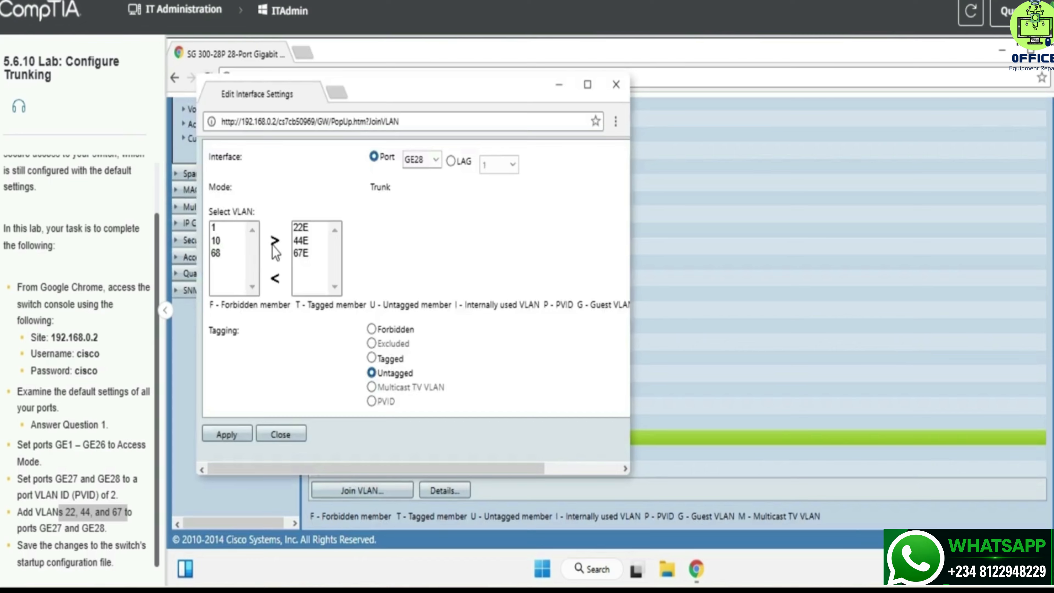
click(236, 434)
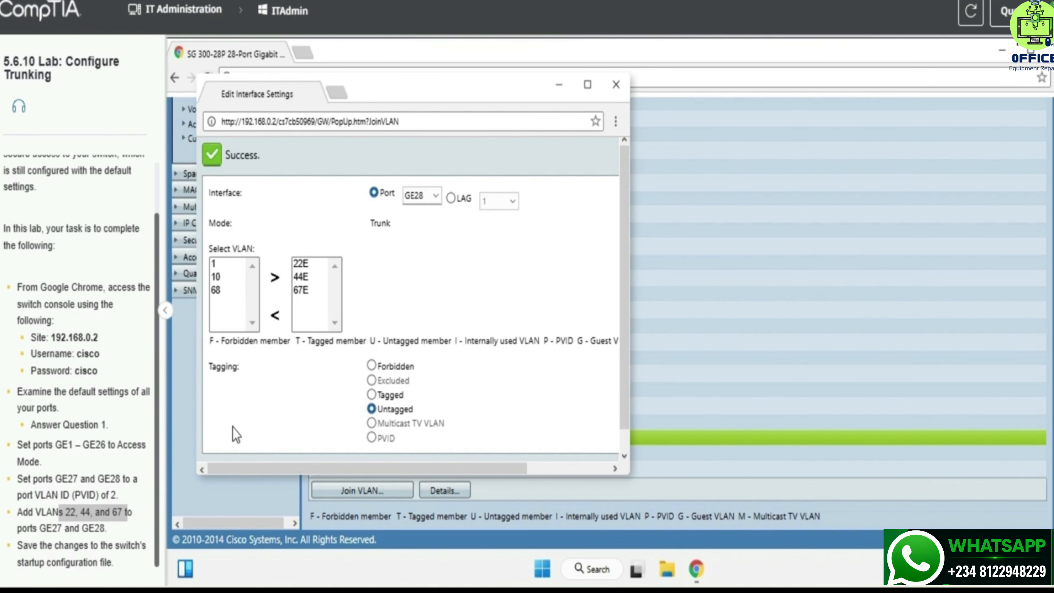
click(612, 92)
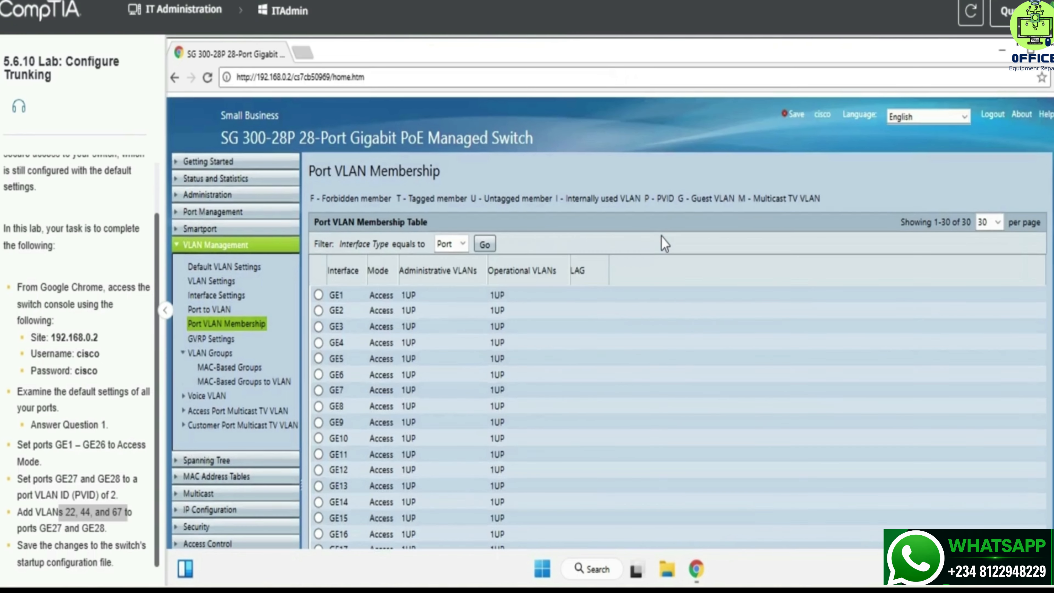
Save the running configuration to startup configuration, confirming the 642-byte copy.
click(793, 114)
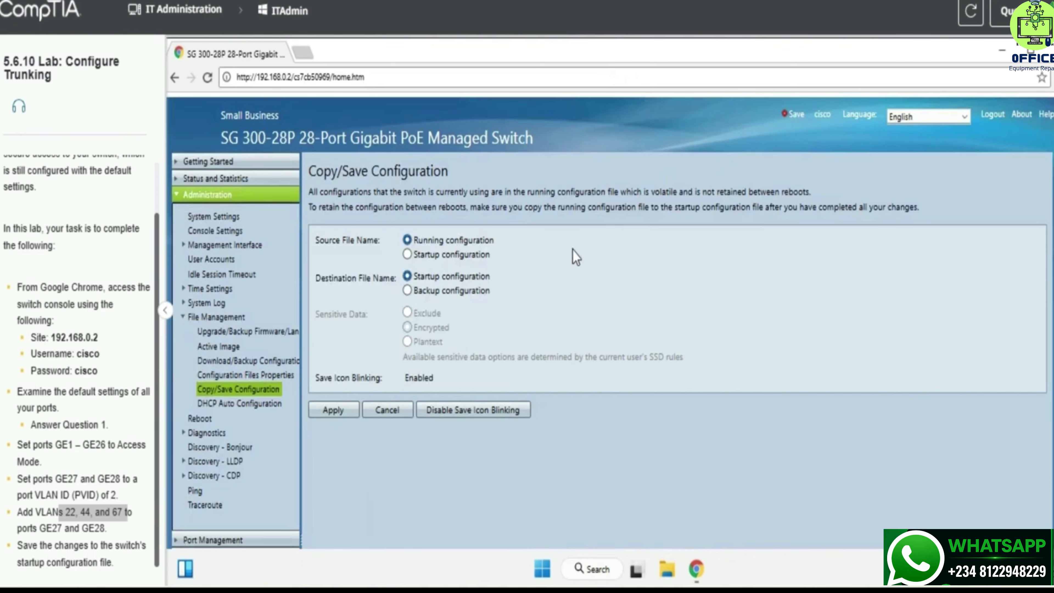
click(344, 409)
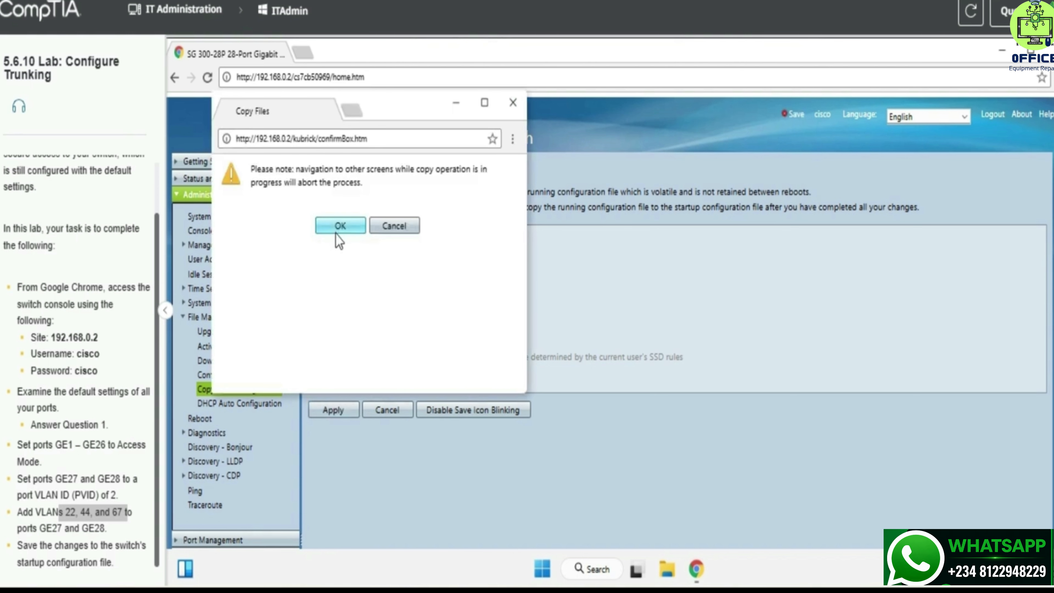
click(336, 230)
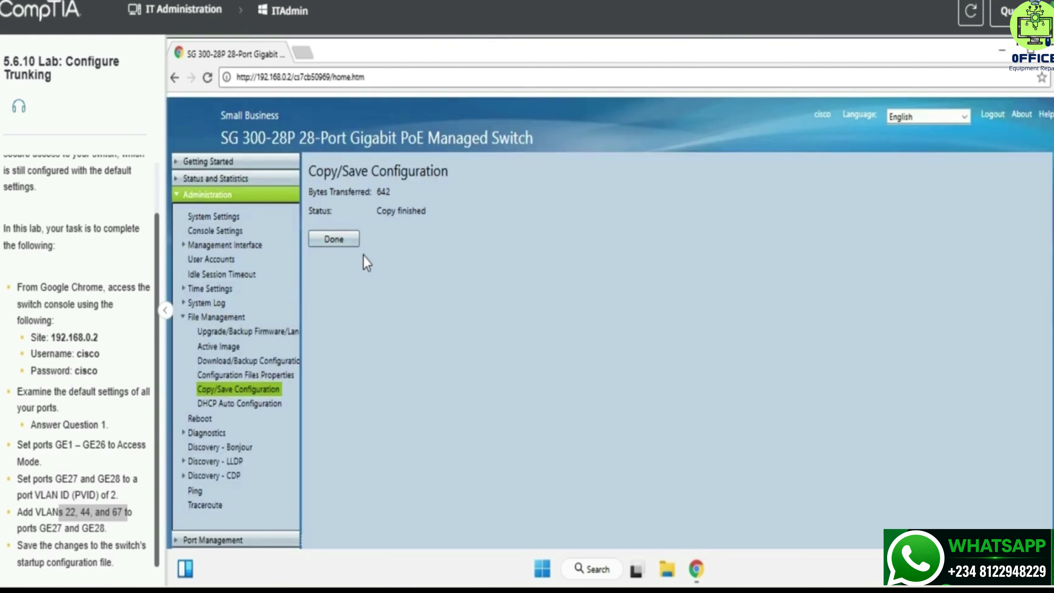
click(346, 242)
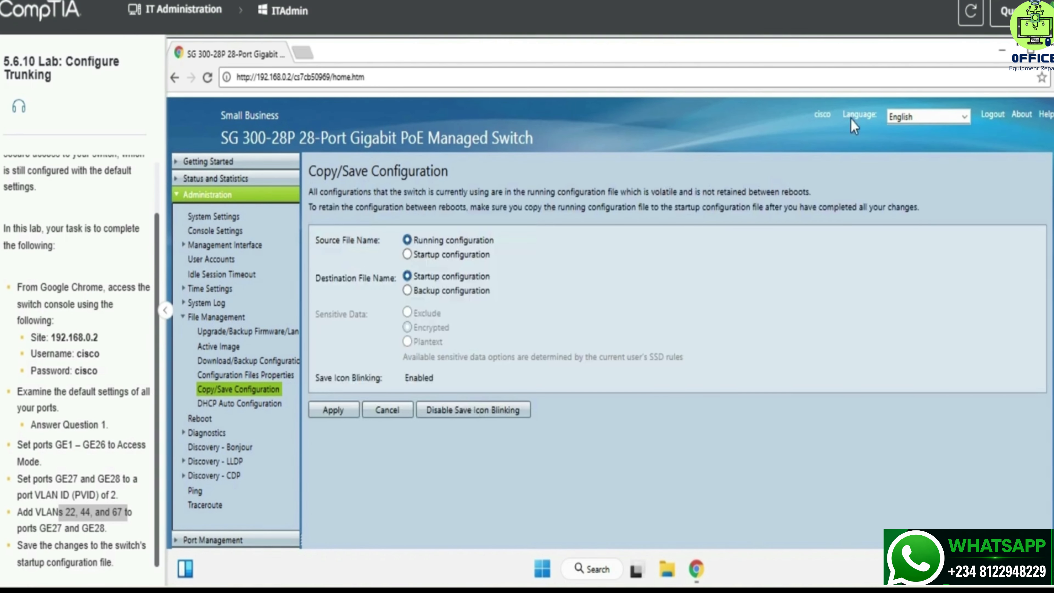
Review the save-to-startup task in Lab Questions and check answers to score the Configure Trunking lab.
click(1000, 17)
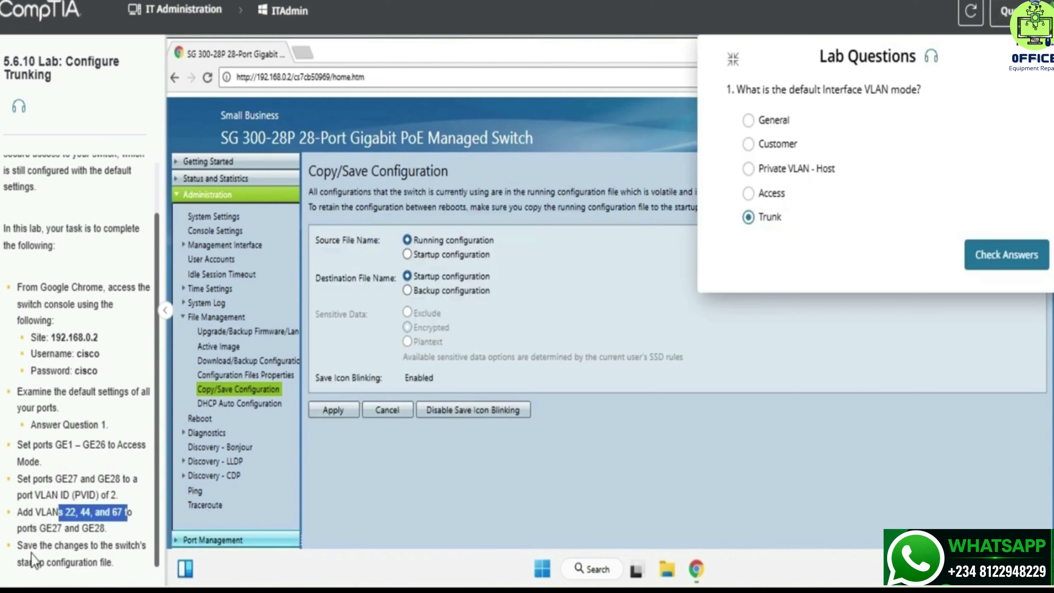
drag(23, 546, 89, 547)
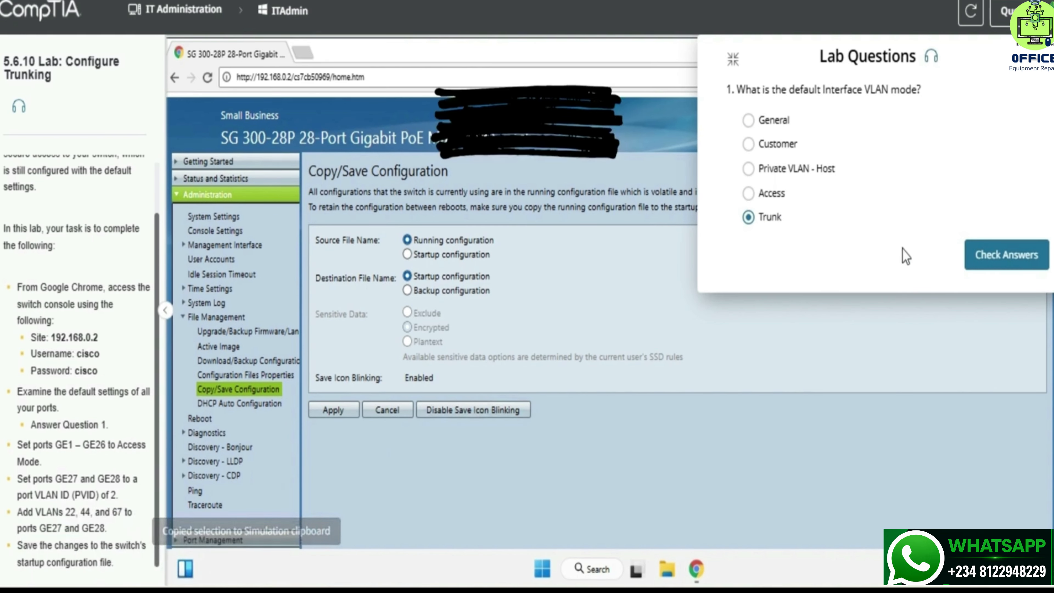
click(997, 266)
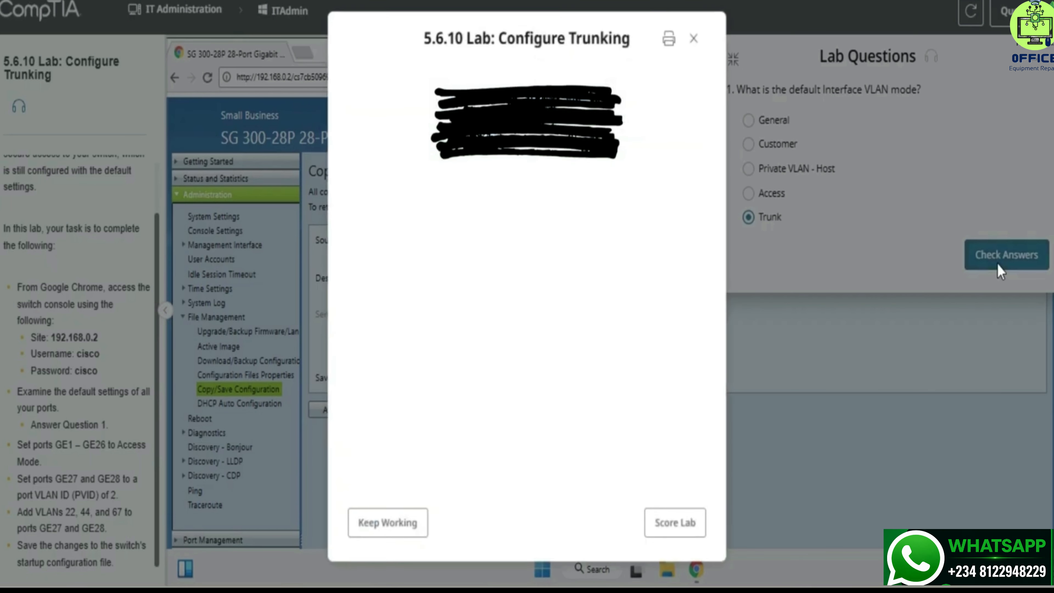